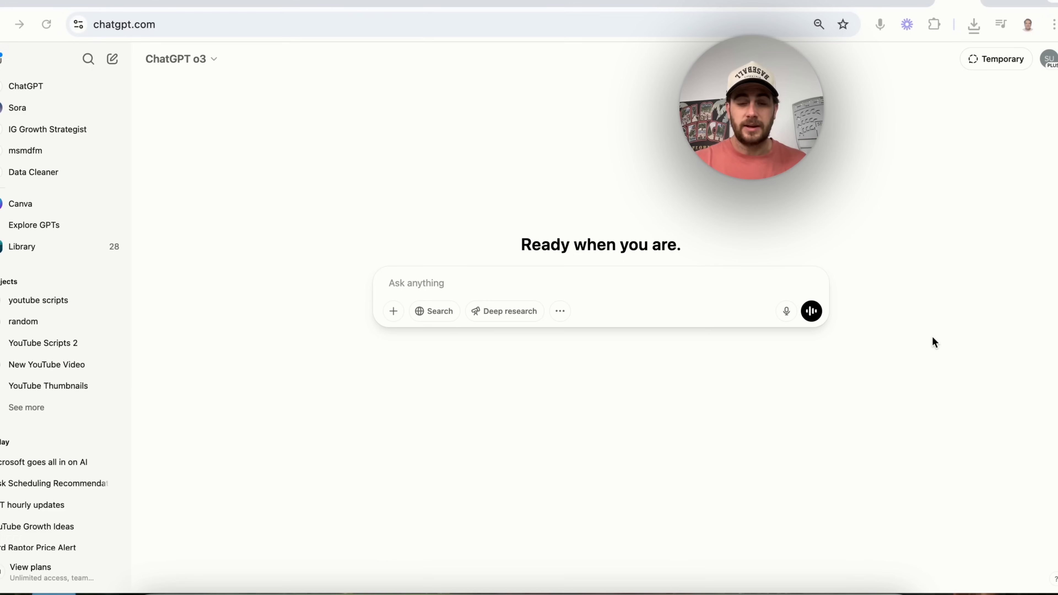
Open the VGT hourly updates chat and review the options and reasoning for its scheduled price task
{"action": "left_click", "coordinate": [202, 59]}
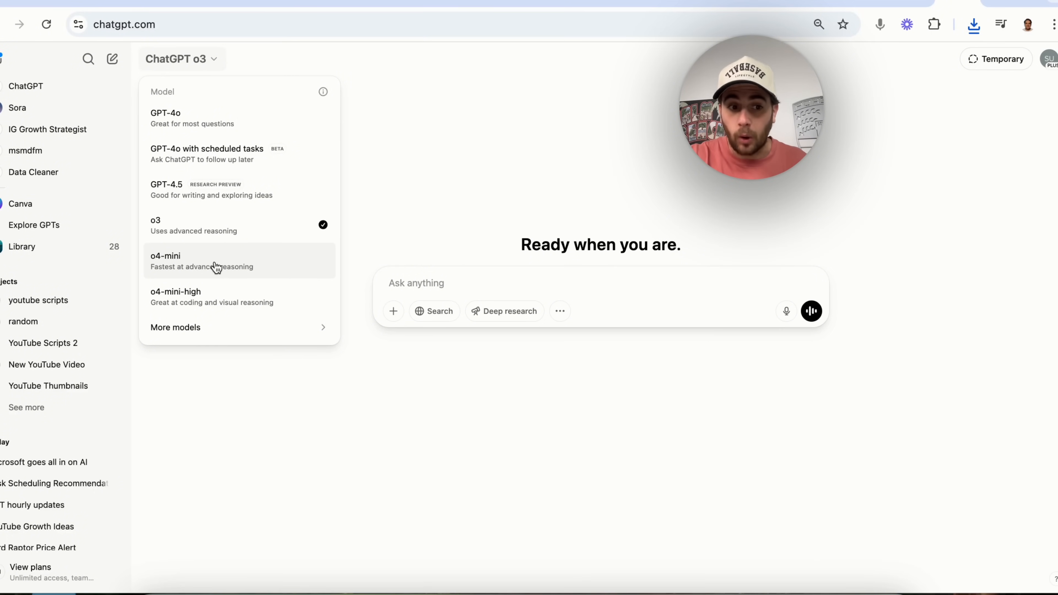
{"action": "left_click", "coordinate": [79, 485]}
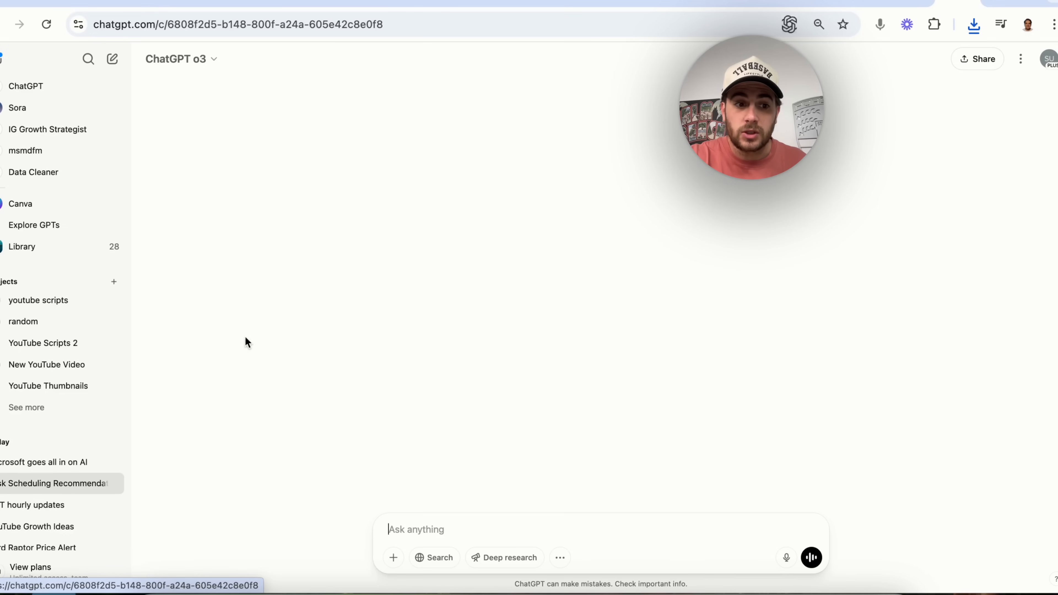
{"action": "left_click", "coordinate": [75, 506]}
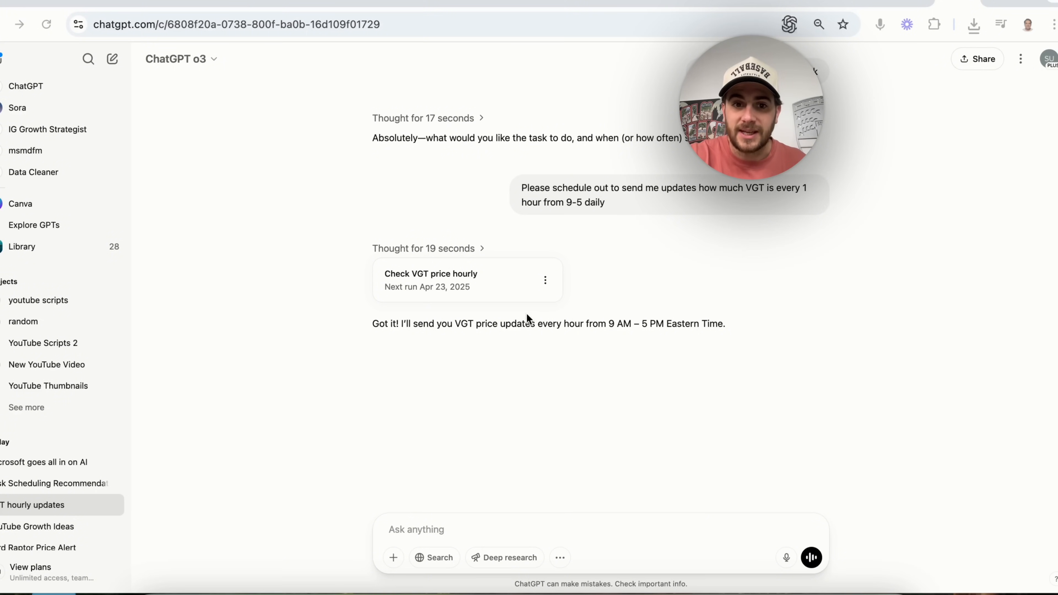
{"action": "left_click", "coordinate": [547, 280]}
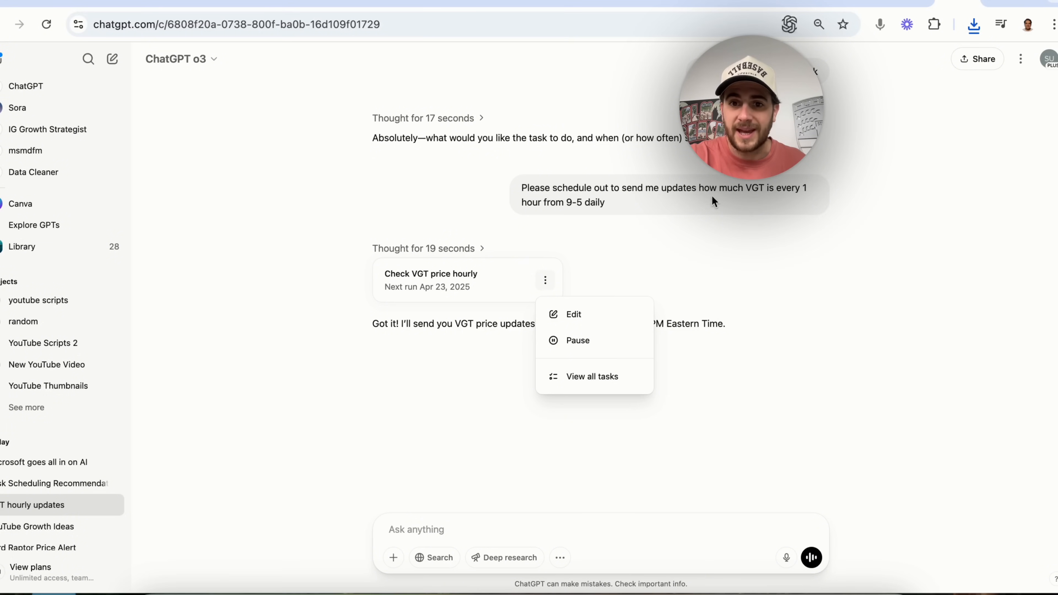
{"action": "left_click", "coordinate": [685, 251]}
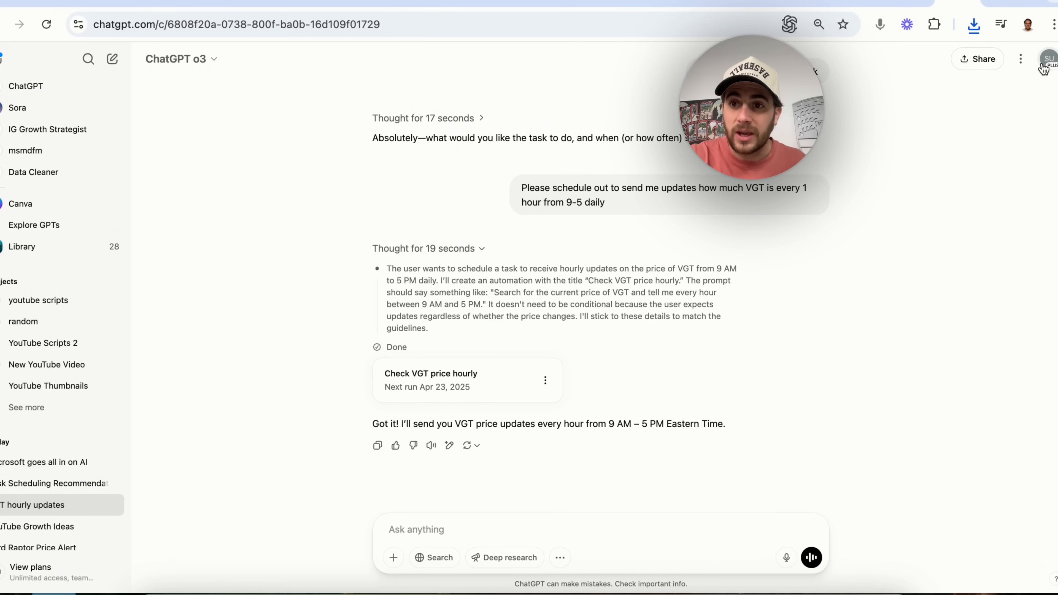
Open the Tasks page with all scheduled tasks
{"action": "left_click", "coordinate": [1020, 59]}
{"action": "left_click", "coordinate": [1049, 59]}
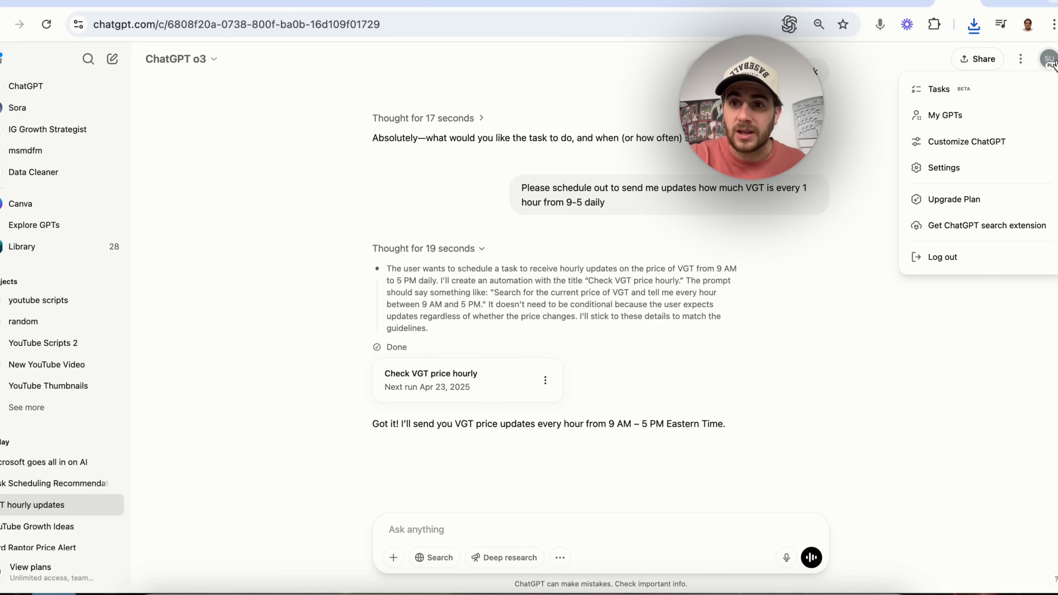
{"action": "left_click", "coordinate": [999, 97]}
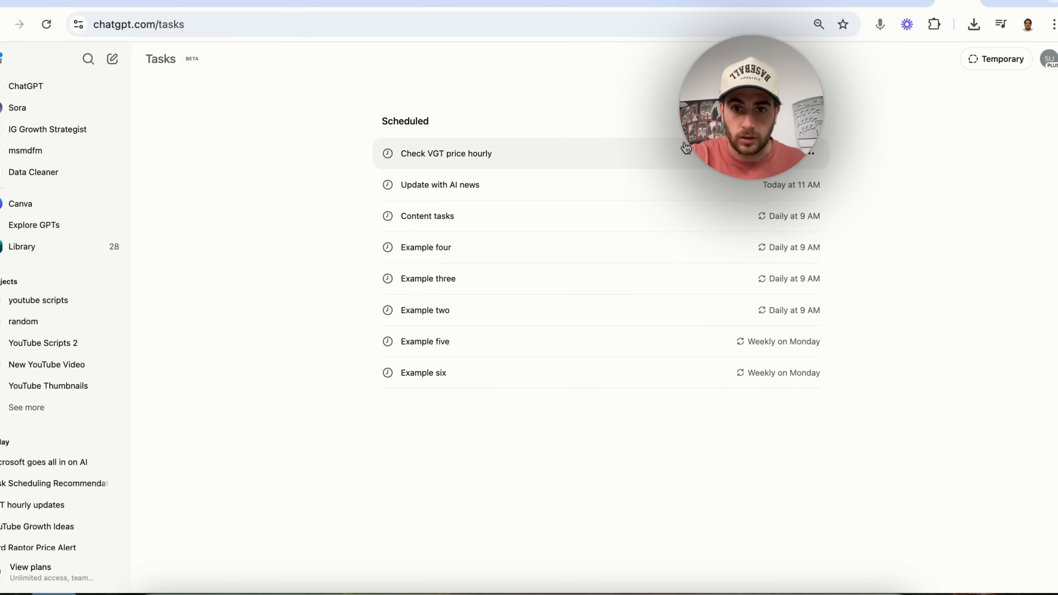
Review the instructions, schedule options and linked chat of the "Check VGT price hourly" task, ending back on the task list
{"action": "left_click", "coordinate": [794, 154]}
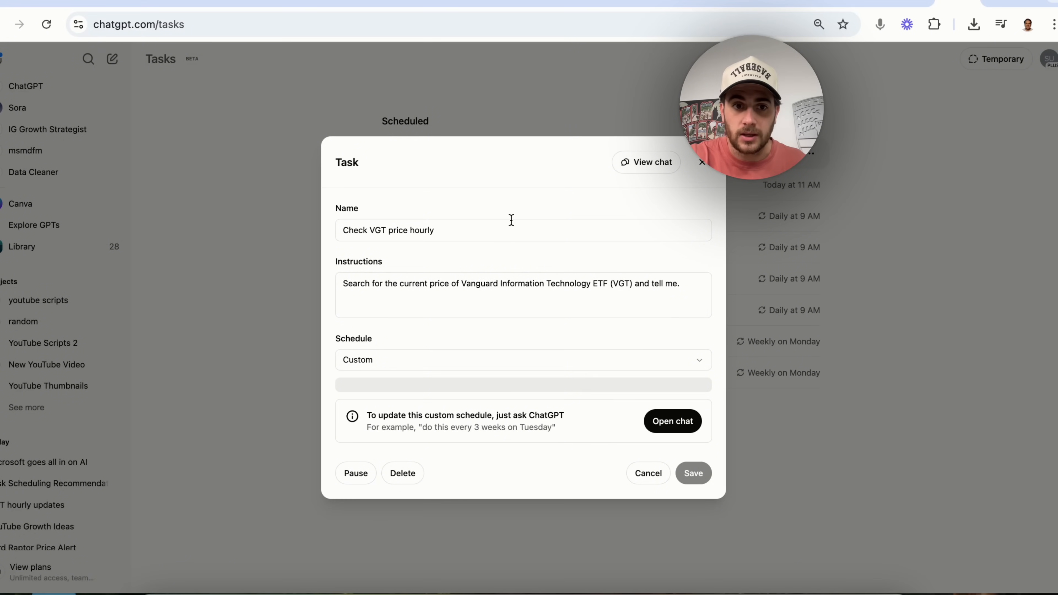
{"action": "left_click", "coordinate": [446, 243]}
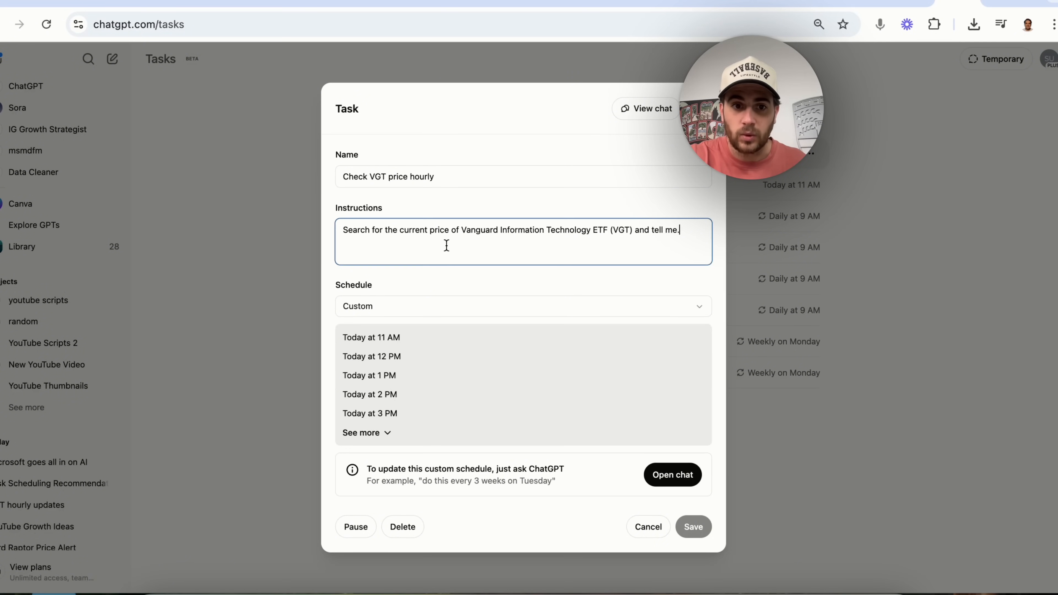
{"action": "key", "text": "super+a"}
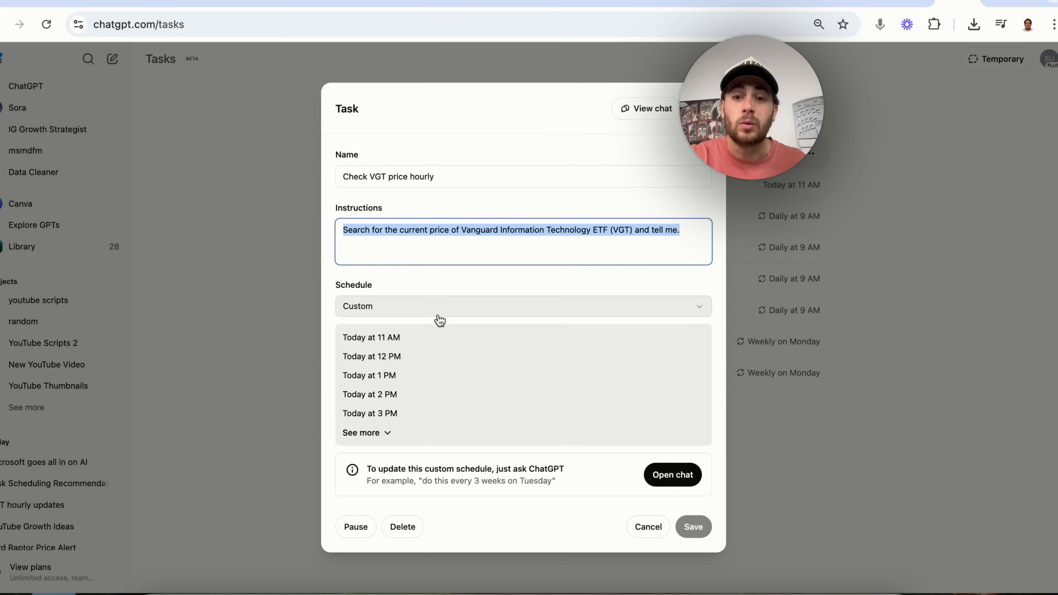
{"action": "left_click", "coordinate": [448, 304]}
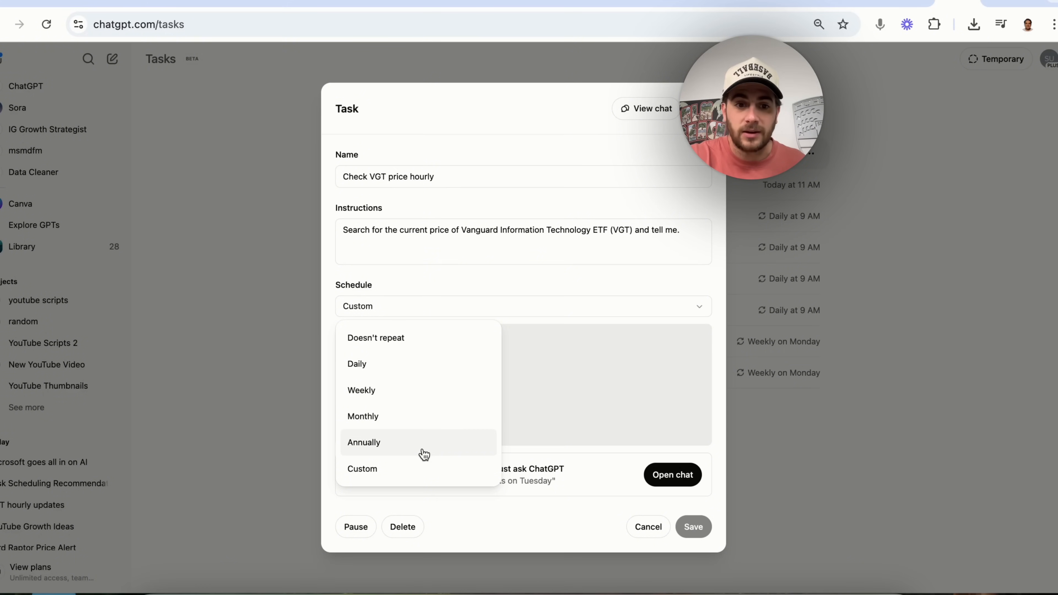
{"action": "left_click", "coordinate": [723, 452]}
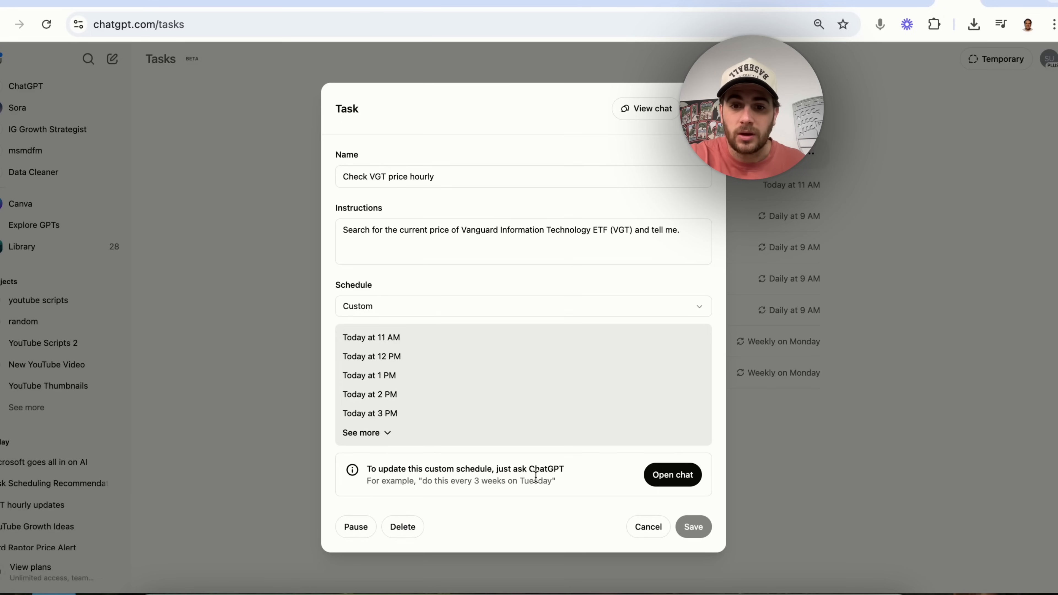
{"action": "left_click", "coordinate": [688, 475]}
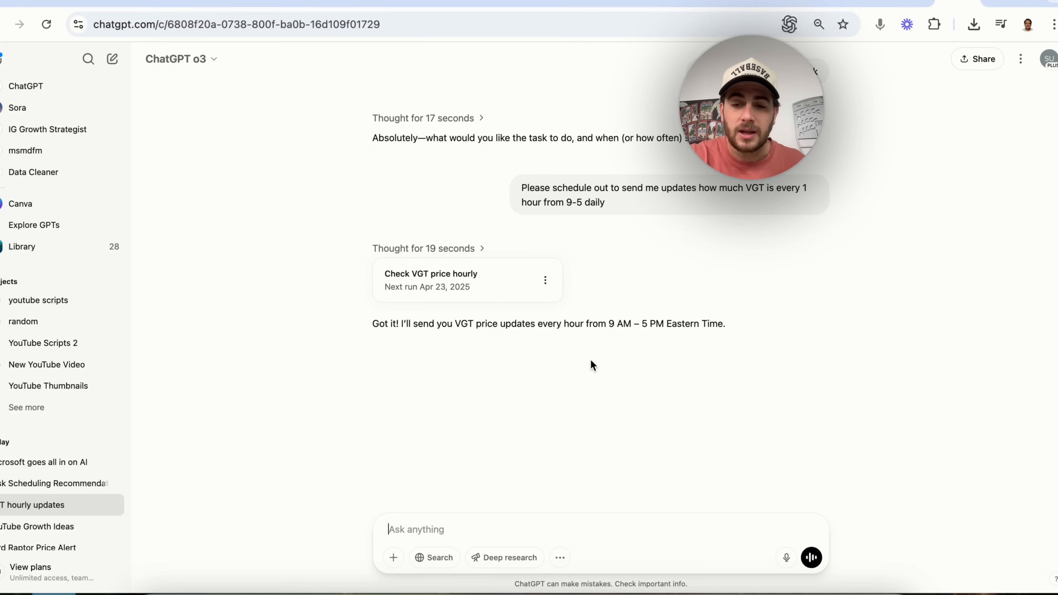
{"action": "scroll", "coordinate": [602, 309], "scroll_direction": "left", "scroll_amount": 5}
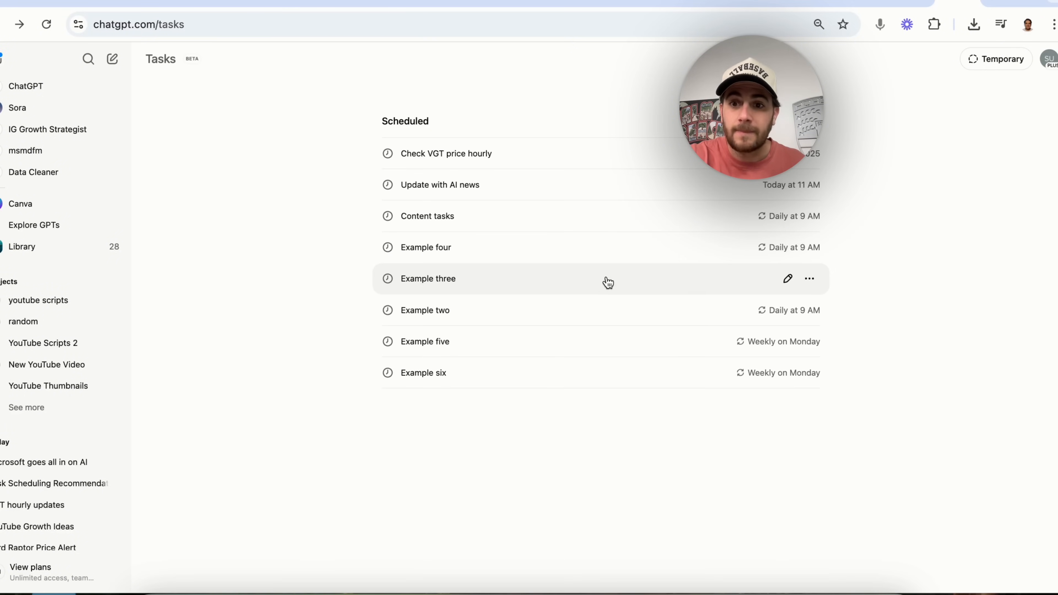
Open the Outlook inbox in a new tab and look through the ChatGPT task update e-mails
{"action": "left_click", "coordinate": [997, 1]}
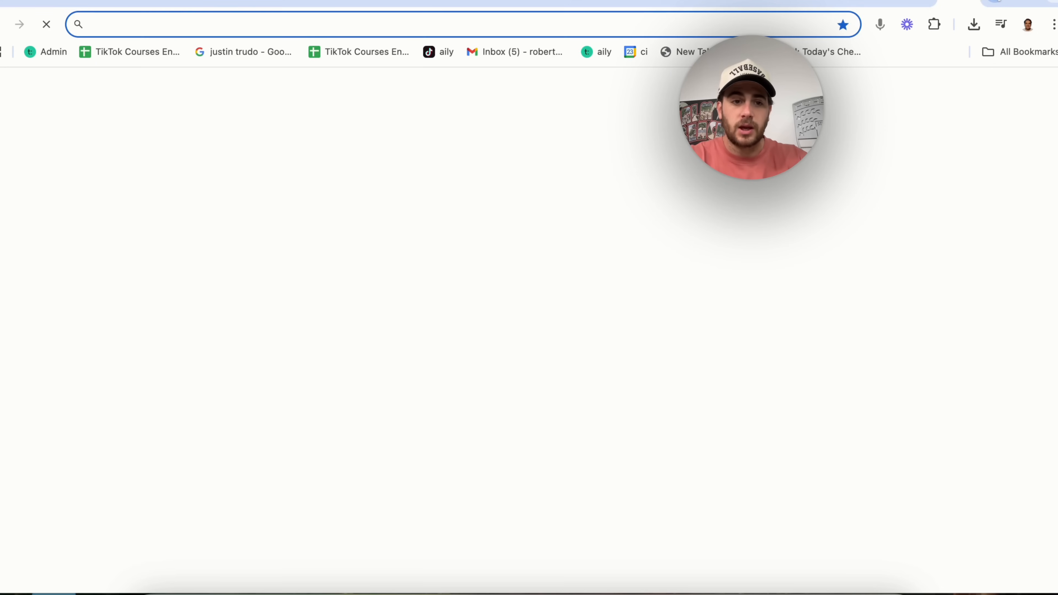
{"action": "type", "text": "ma"}
{"action": "key", "text": "Down"}
{"action": "key", "text": "Return"}
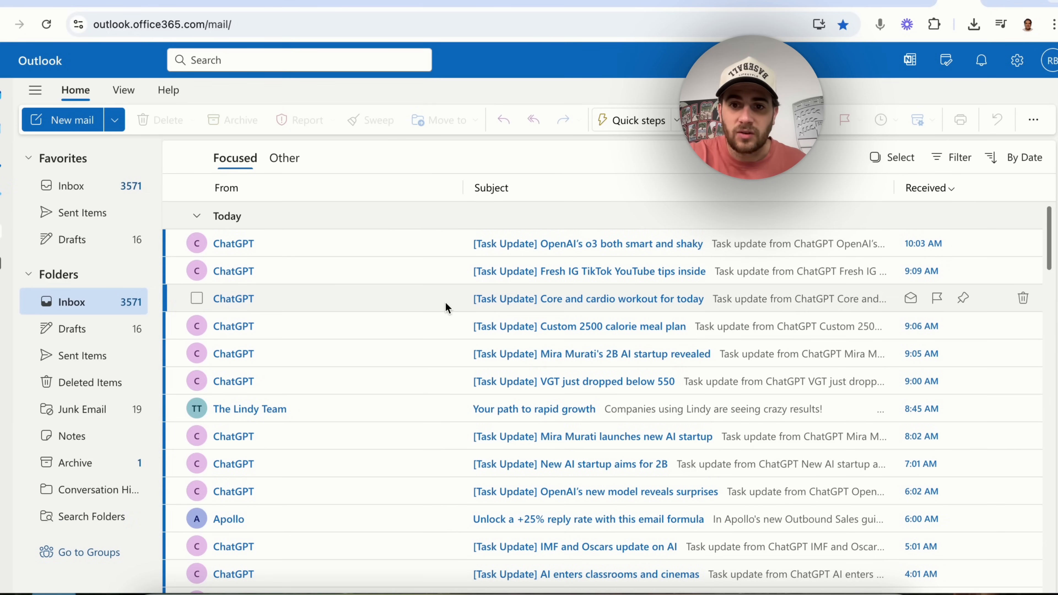
{"action": "scroll", "coordinate": [604, 268], "scroll_direction": "down", "scroll_amount": 1}
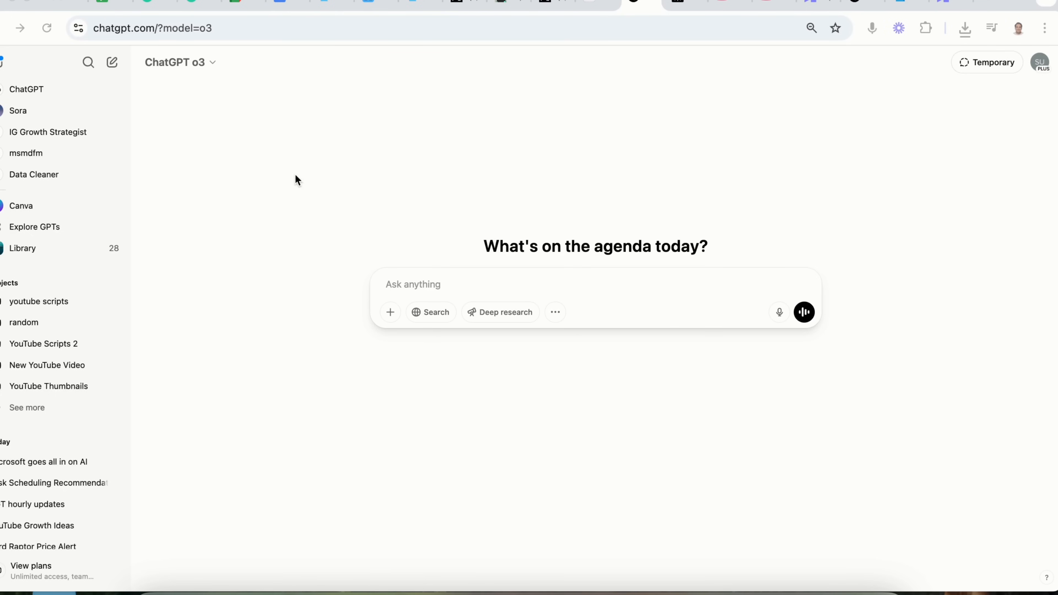
In a new ChatGPT o3 chat, ask for 4-5 personalized things to schedule as tasks, including how frequently and when they should run
{"action": "left_click", "coordinate": [195, 70]}
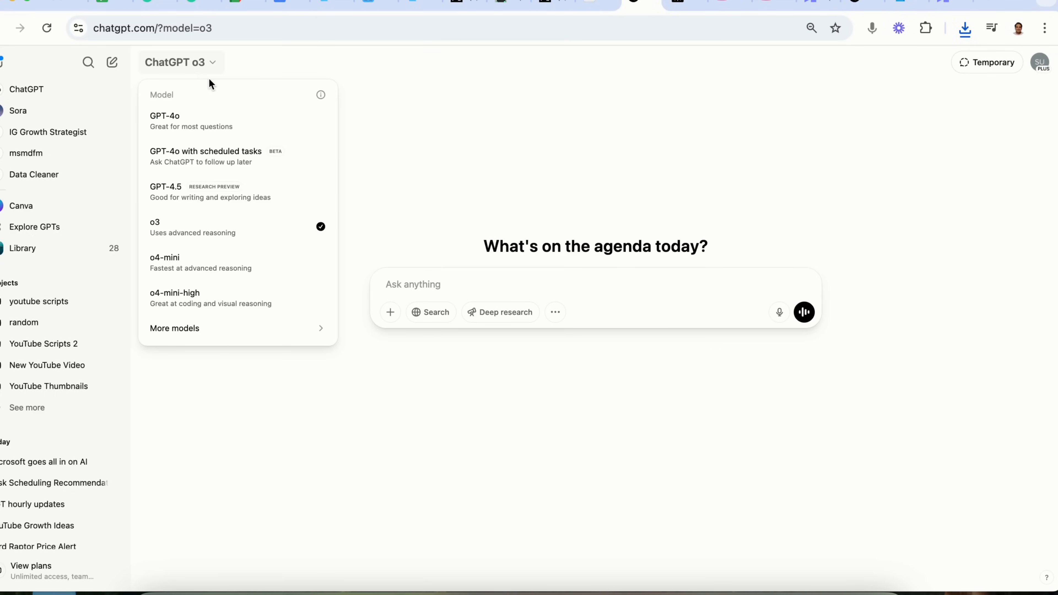
{"action": "left_click", "coordinate": [520, 177]}
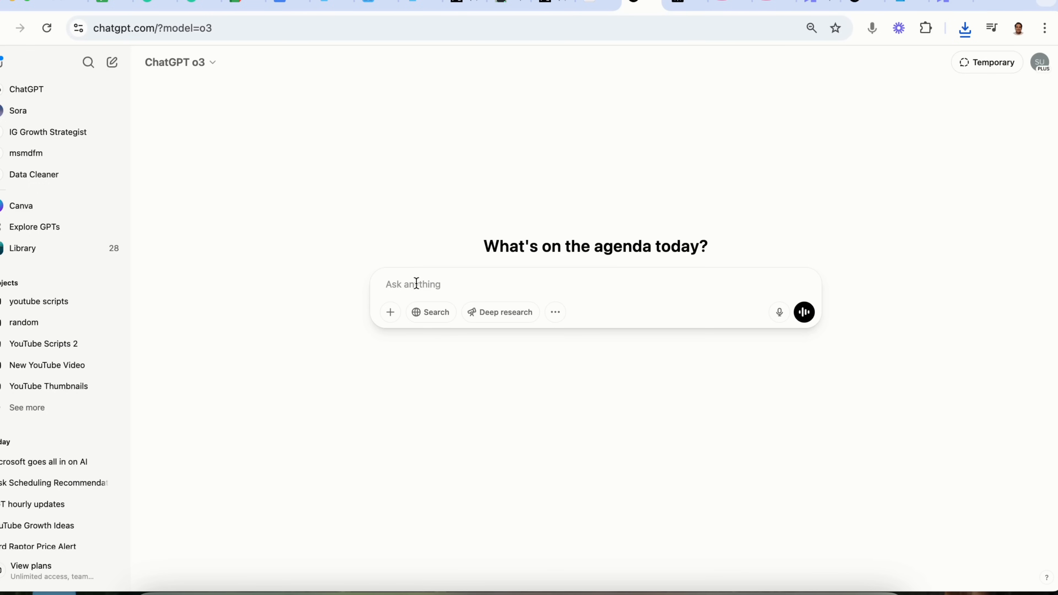
{"action": "type", "text": "Given what you know about me can you give me 4-5 things you'd recommend I schedule out as tasks with you and let me know how frequently they should run / when they should run"}
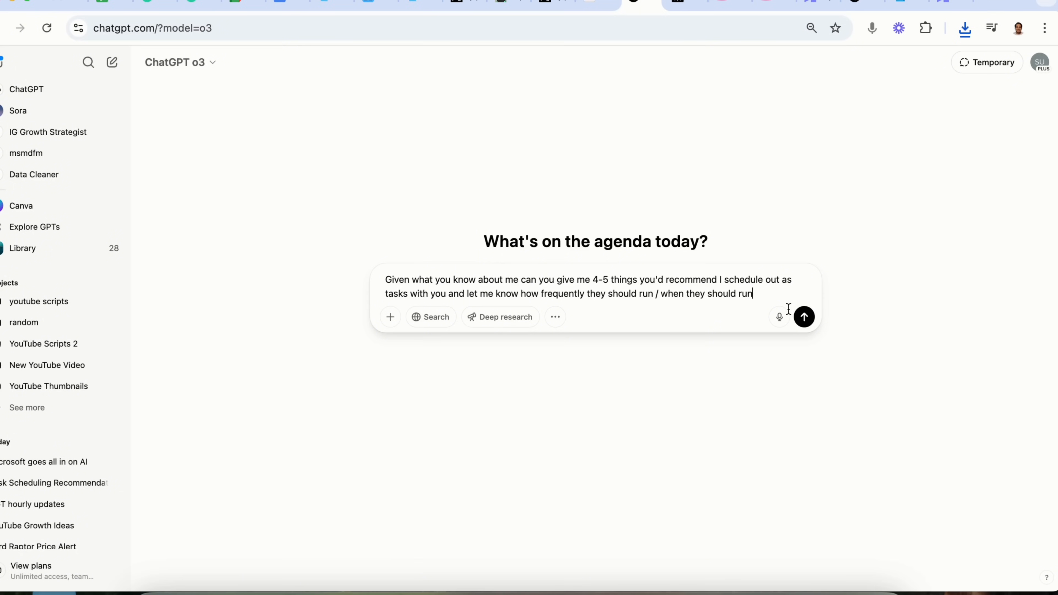
{"action": "left_click", "coordinate": [804, 317]}
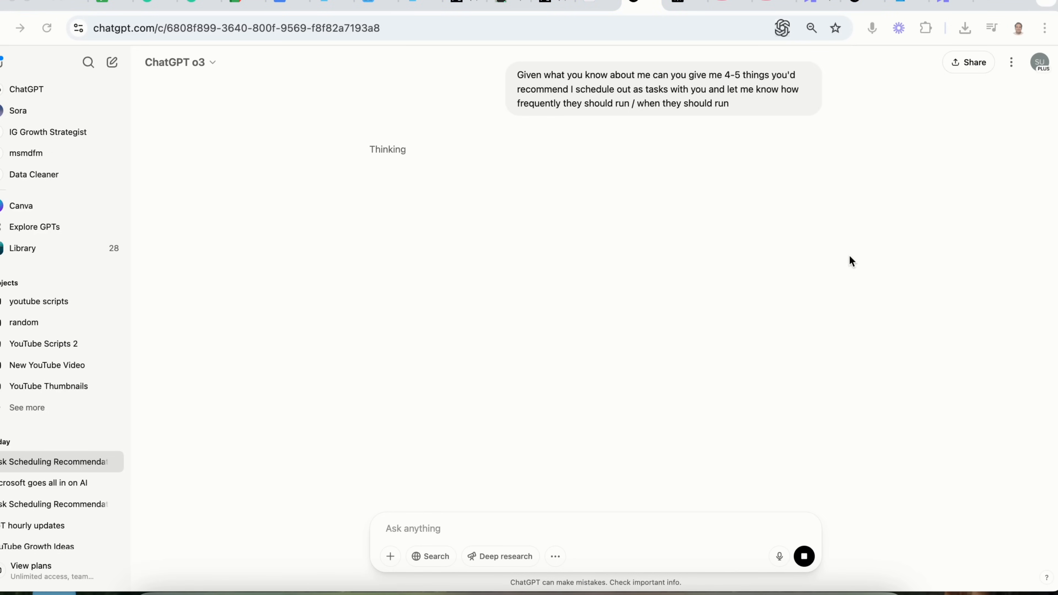
Review the memory options in the Personalization settings, consult the linked Memory FAQ article and return to the settings
{"action": "left_click", "coordinate": [1040, 64]}
{"action": "left_click", "coordinate": [840, 226]}
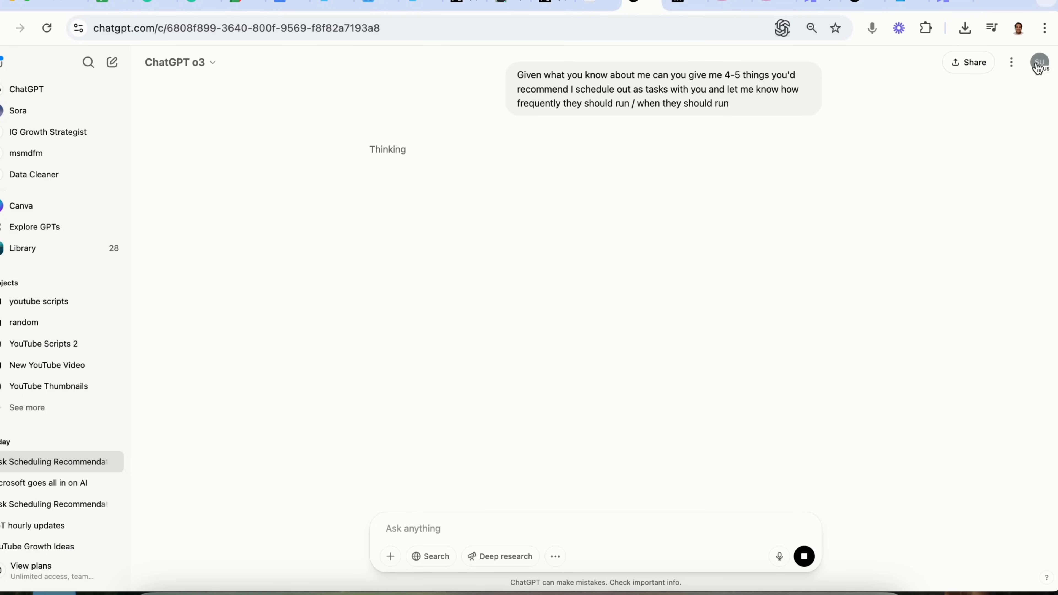
{"action": "left_click", "coordinate": [1037, 70]}
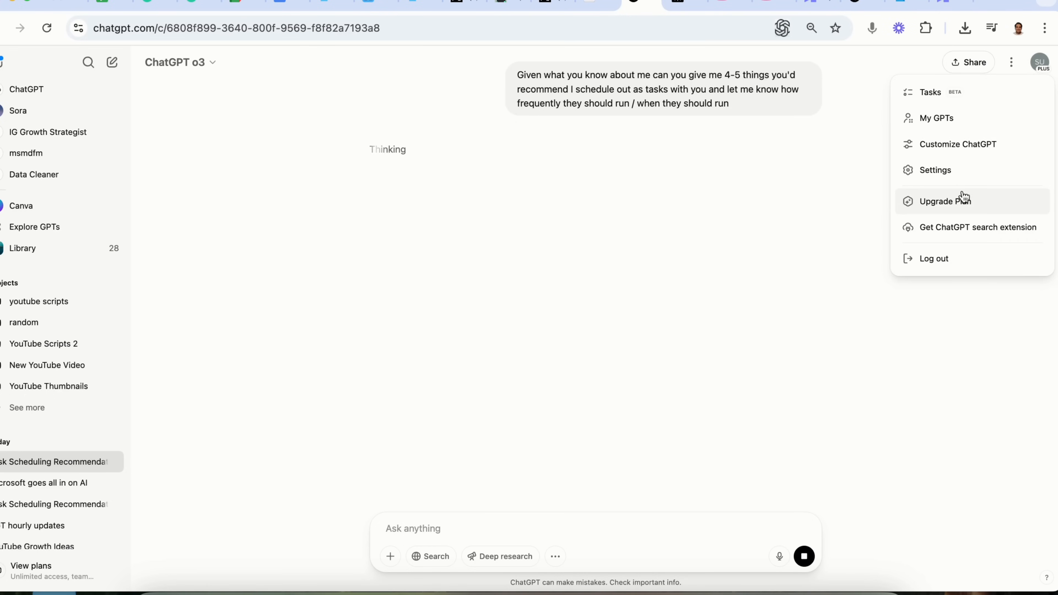
{"action": "left_click", "coordinate": [951, 179]}
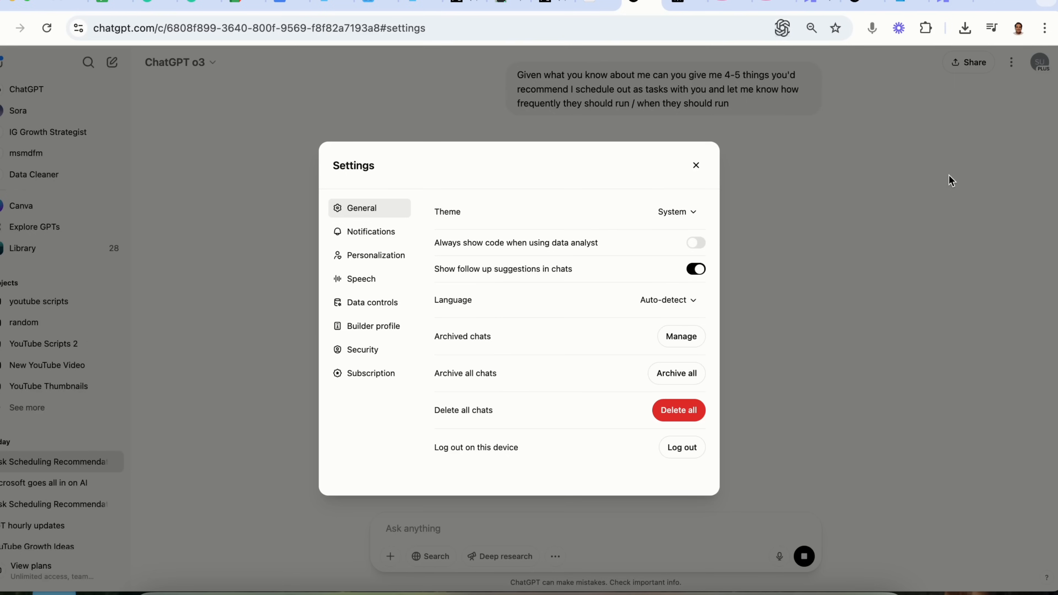
{"action": "left_click", "coordinate": [376, 256]}
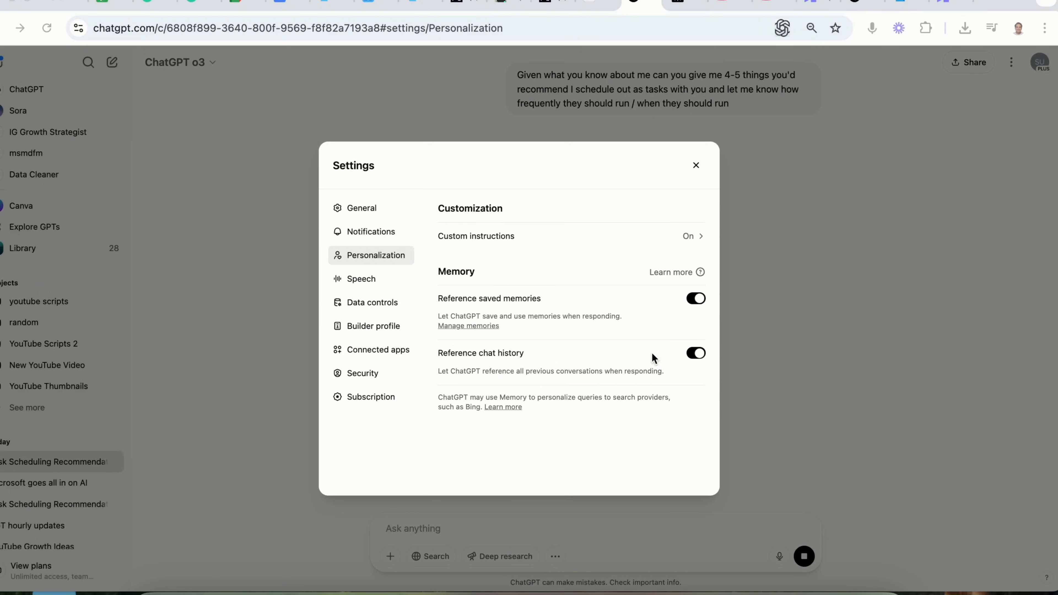
{"action": "left_click", "coordinate": [680, 273]}
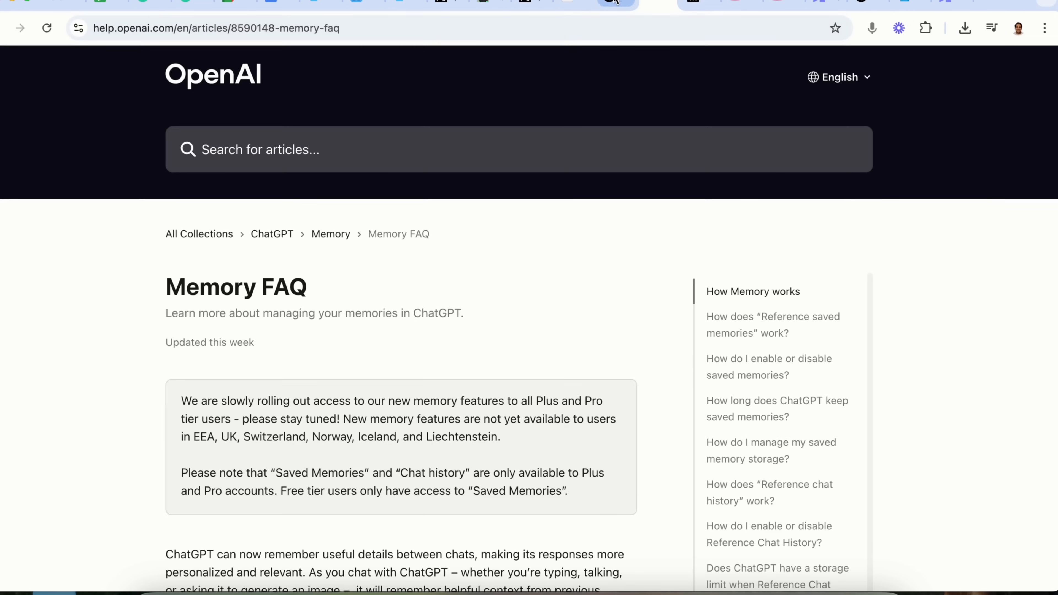
{"action": "left_click", "coordinate": [615, 3]}
Look through the custom instructions form, including its advanced section, and close the settings without changing anything
{"action": "left_click", "coordinate": [697, 237]}
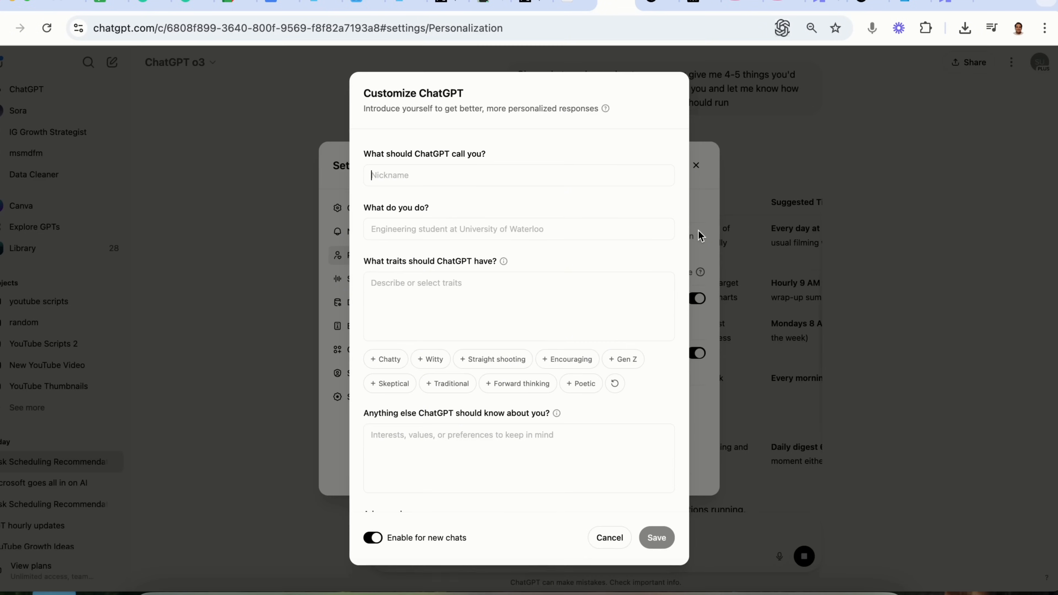
{"action": "scroll", "coordinate": [563, 392], "scroll_direction": "down", "scroll_amount": 1}
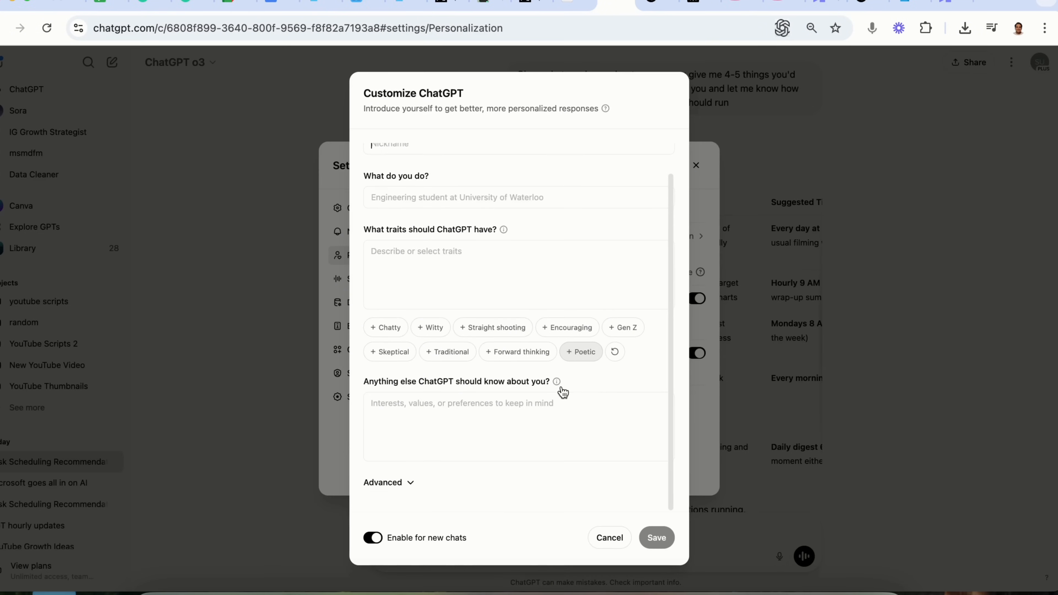
{"action": "left_click", "coordinate": [410, 482]}
{"action": "left_click", "coordinate": [741, 221]}
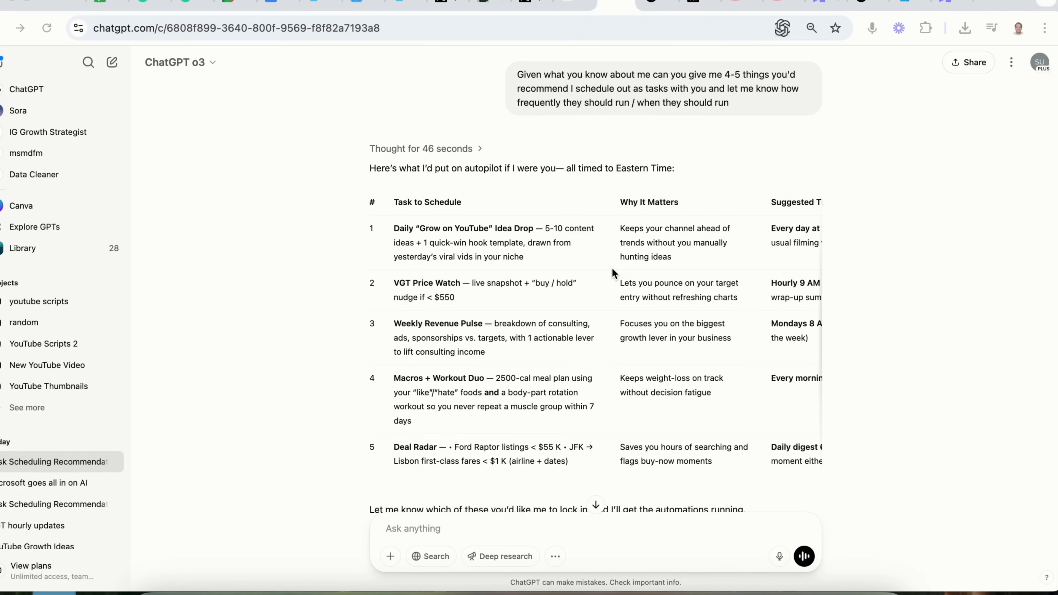
Read through the table of recommended tasks, including the reasons and suggested timing for each
{"action": "scroll", "coordinate": [611, 269], "scroll_direction": "right", "scroll_amount": 3}
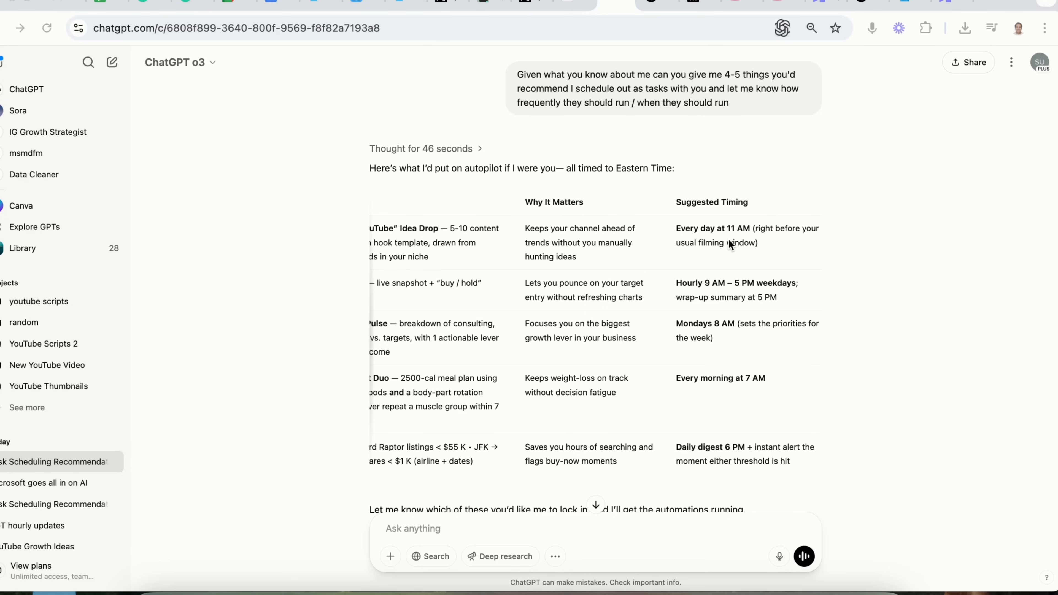
{"action": "scroll", "coordinate": [728, 242], "scroll_direction": "left", "scroll_amount": 3}
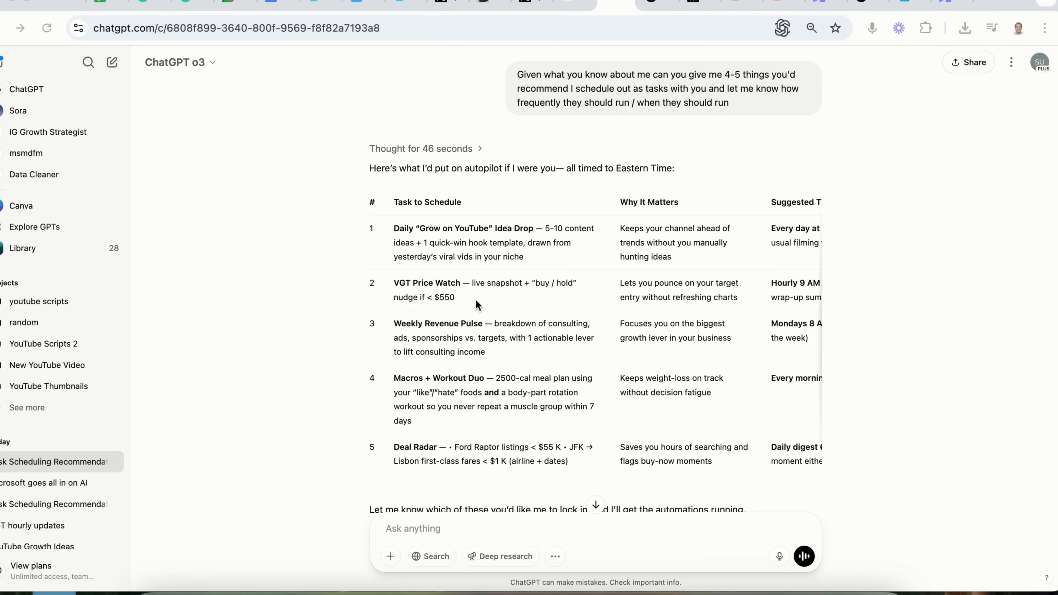
{"action": "scroll", "coordinate": [476, 302], "scroll_direction": "down", "scroll_amount": 1}
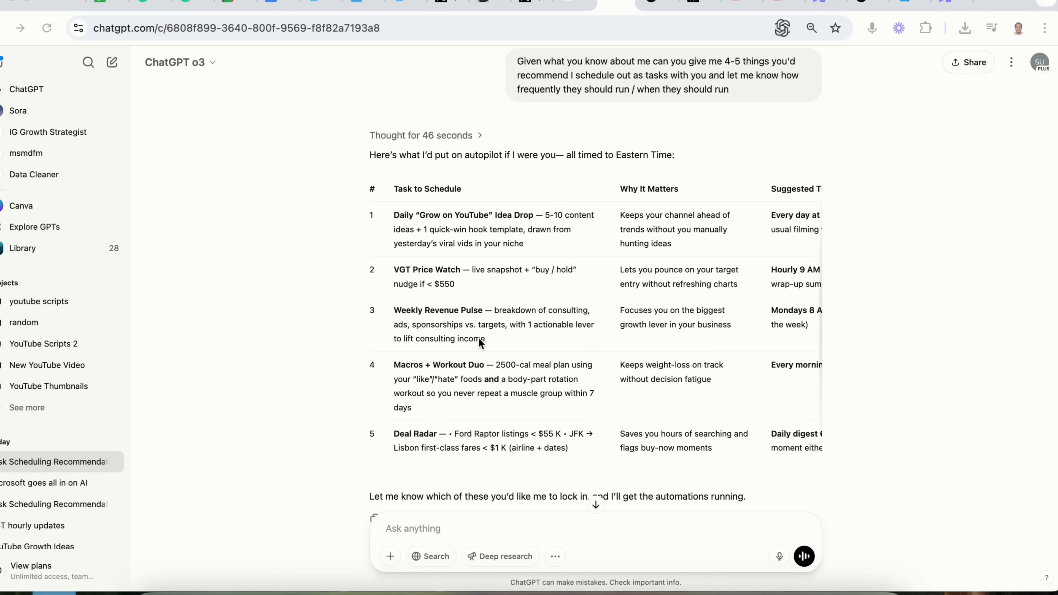
{"action": "scroll", "coordinate": [406, 355], "scroll_direction": "down", "scroll_amount": 1}
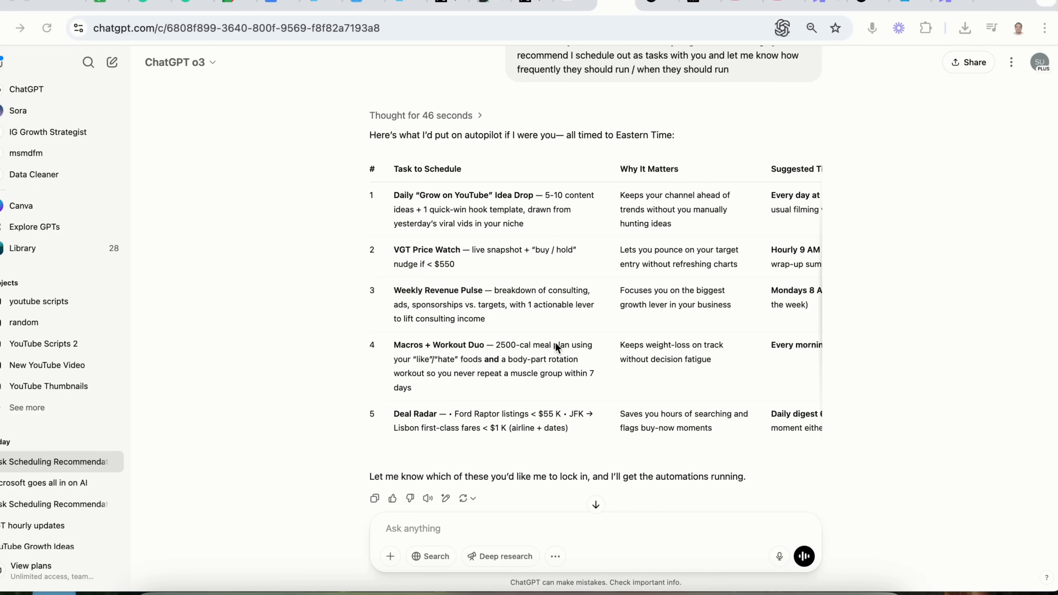
{"action": "scroll", "coordinate": [538, 356], "scroll_direction": "down", "scroll_amount": 1}
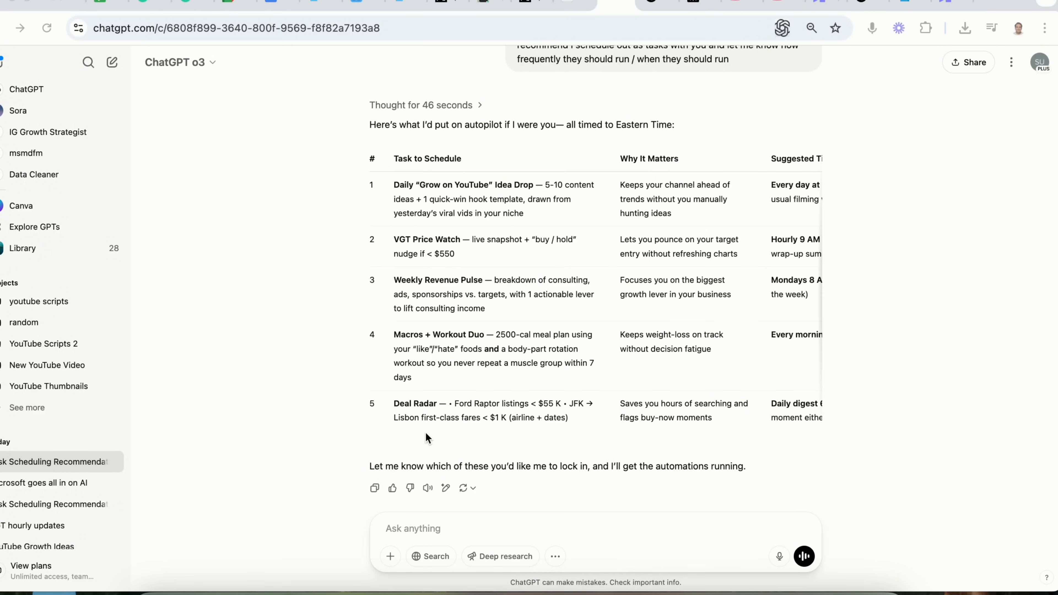
{"action": "scroll", "coordinate": [628, 372], "scroll_direction": "right", "scroll_amount": 1}
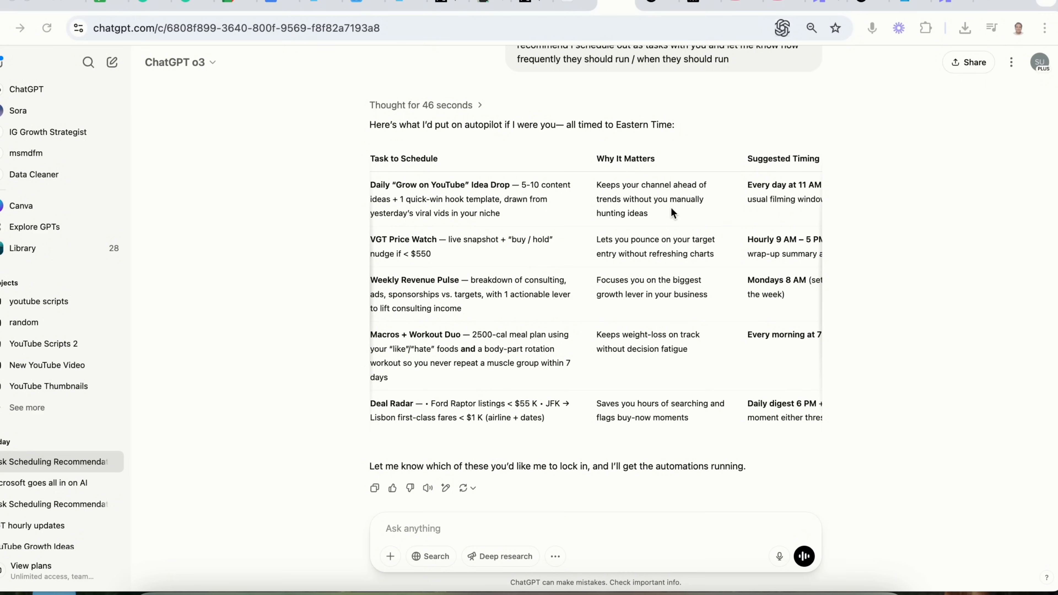
In a new chat, ask for tasks to schedule towards getting 100k subscribers on an AI news channel, including how frequently and when they should run
{"action": "scroll", "coordinate": [670, 206], "scroll_direction": "left", "scroll_amount": 2}
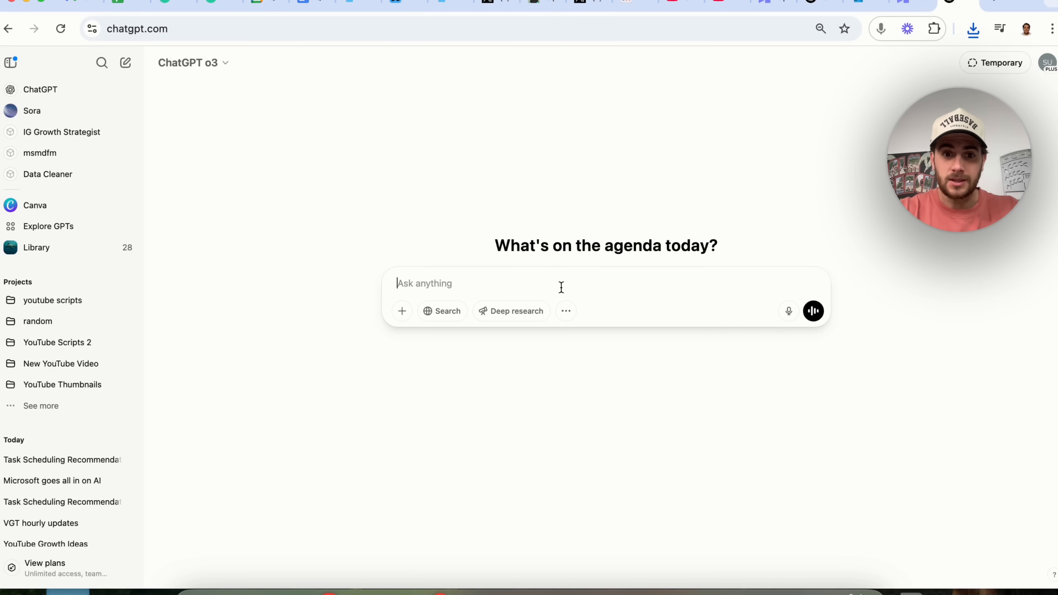
{"action": "type", "text": "My goal is [this]. Can you please help me accomplish it by recommending tasks I should schedule out to accomplish it. Let me know how frequently they should run / when they should run"}
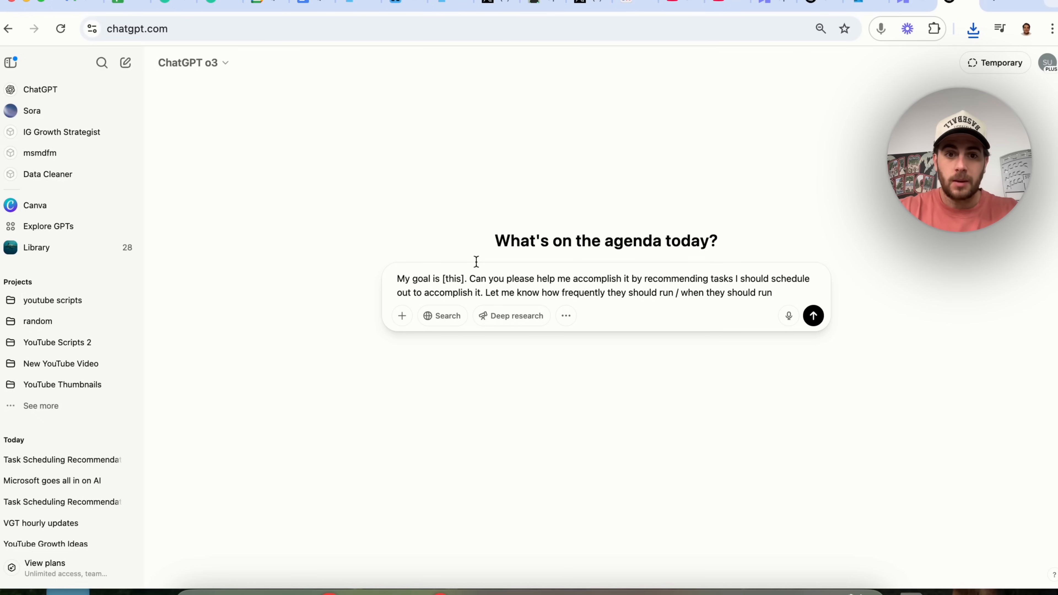
{"action": "left_click_drag", "start_coordinate": [463, 278], "coordinate": [443, 279]}
{"action": "type", "text": "getting 100k subsc"}
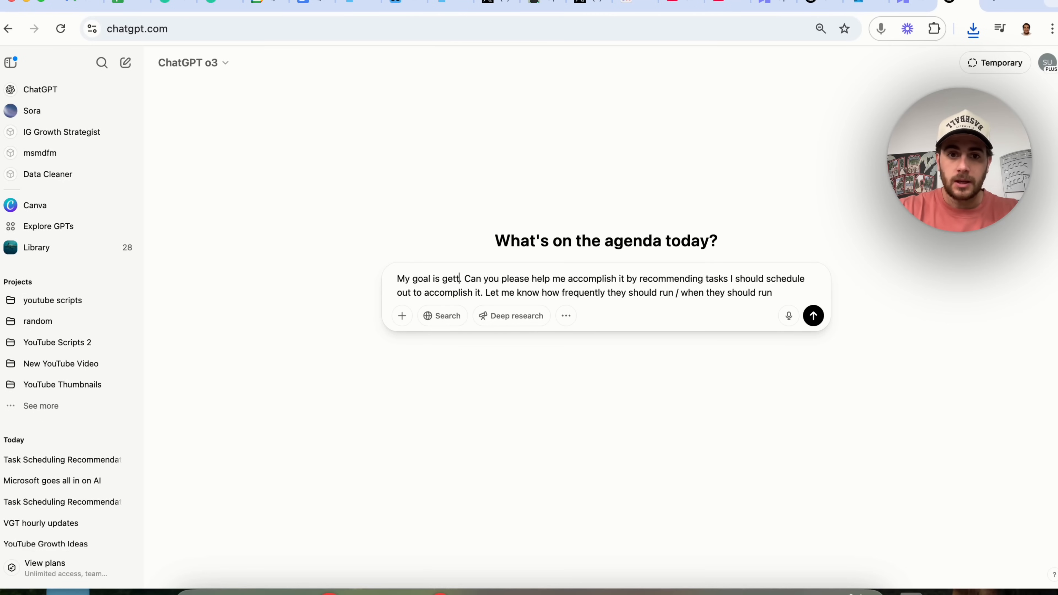
{"action": "type", "text": "ribrs on my AI ne"}
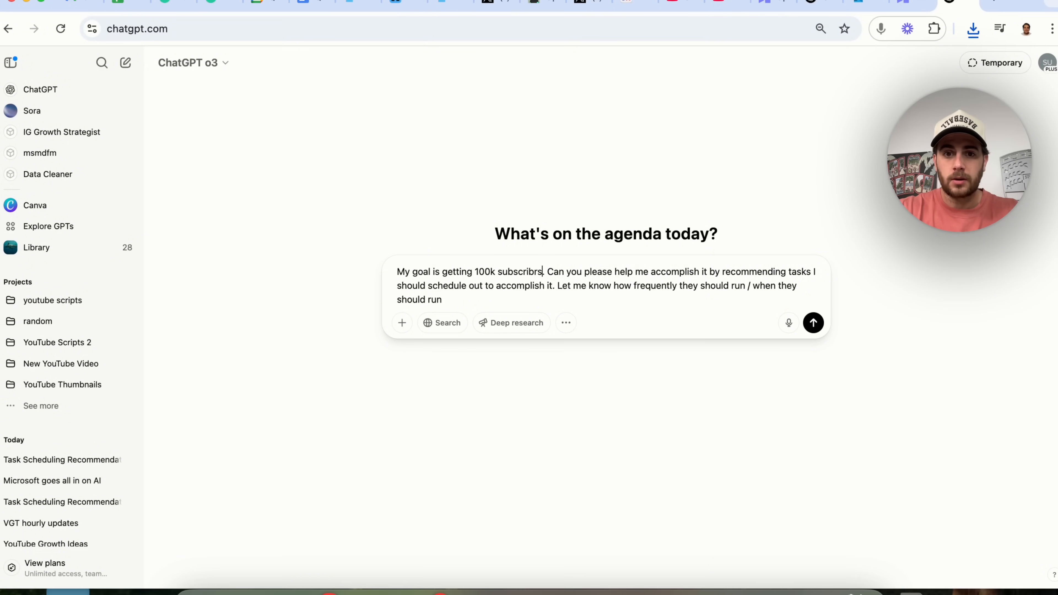
{"action": "type", "text": "ws channel"}
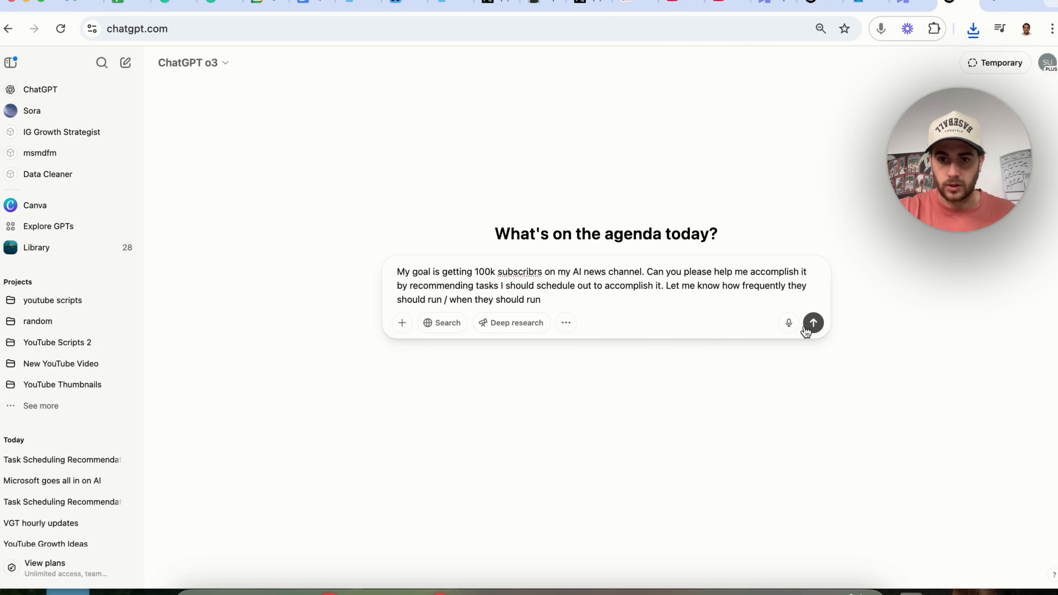
{"action": "left_click", "coordinate": [813, 323]}
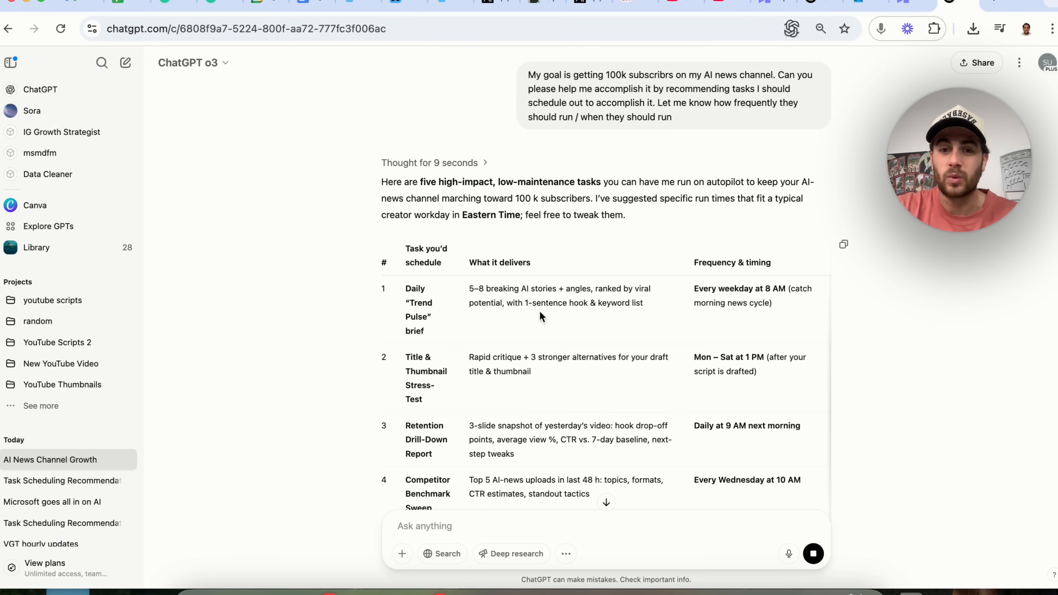
Read through the recommended channel-growth tasks, what each delivers, their frequency and timing, and the "How to use this" instructions
{"action": "scroll", "coordinate": [600, 305], "scroll_direction": "down", "scroll_amount": 1}
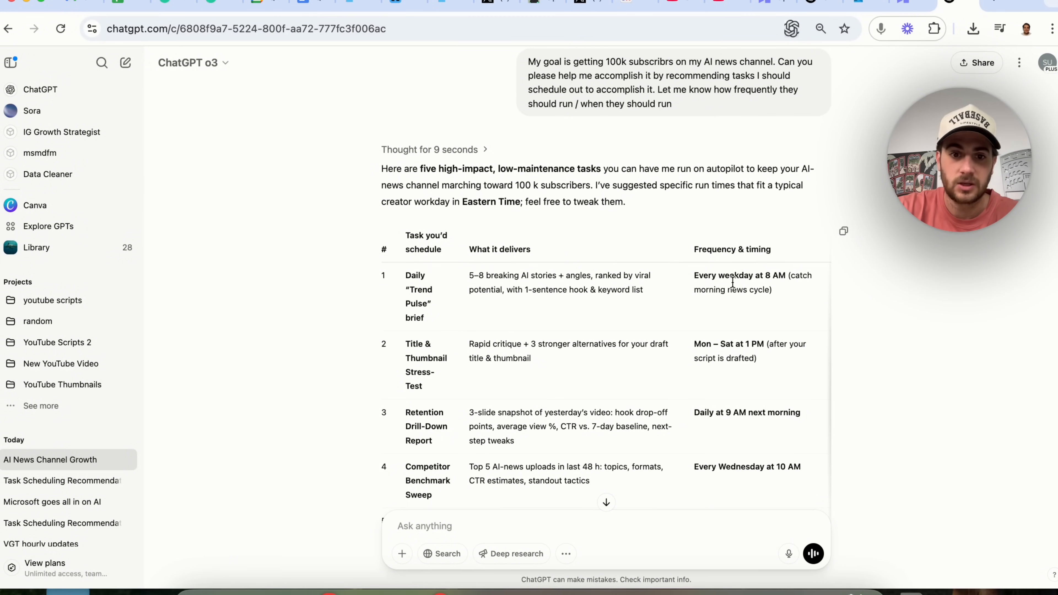
{"action": "scroll", "coordinate": [570, 366], "scroll_direction": "down", "scroll_amount": 1}
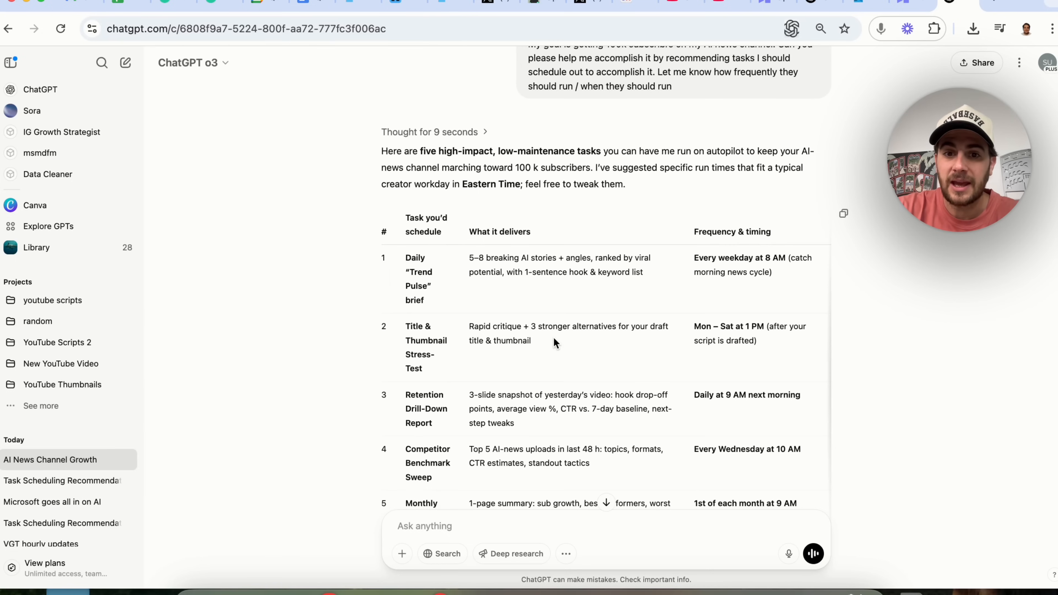
{"action": "scroll", "coordinate": [602, 327], "scroll_direction": "down", "scroll_amount": 1}
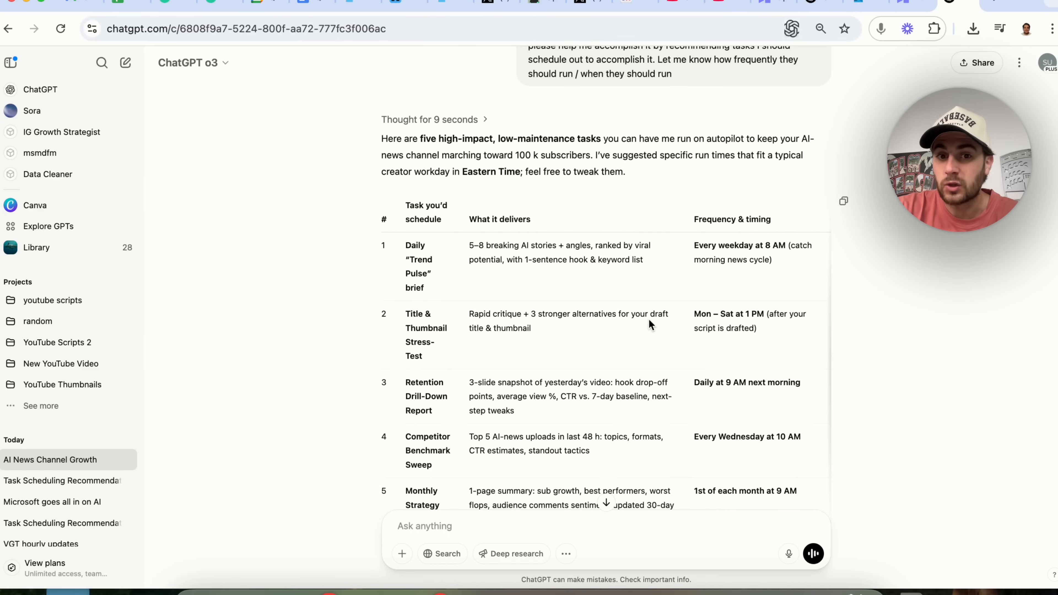
{"action": "scroll", "coordinate": [523, 331], "scroll_direction": "down", "scroll_amount": 2}
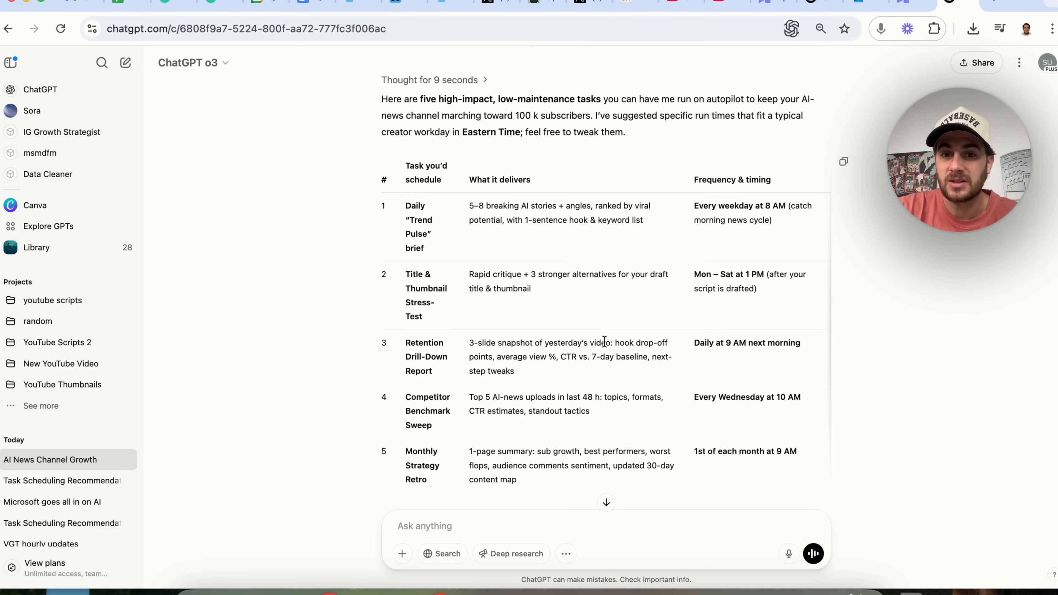
{"action": "scroll", "coordinate": [579, 373], "scroll_direction": "down", "scroll_amount": 1}
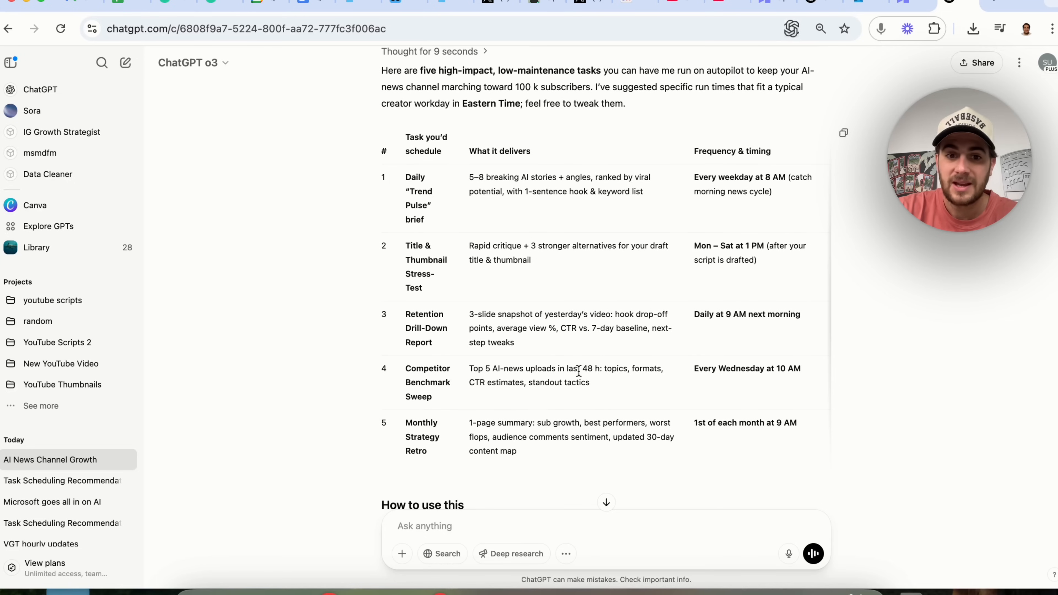
{"action": "scroll", "coordinate": [529, 372], "scroll_direction": "down", "scroll_amount": 2}
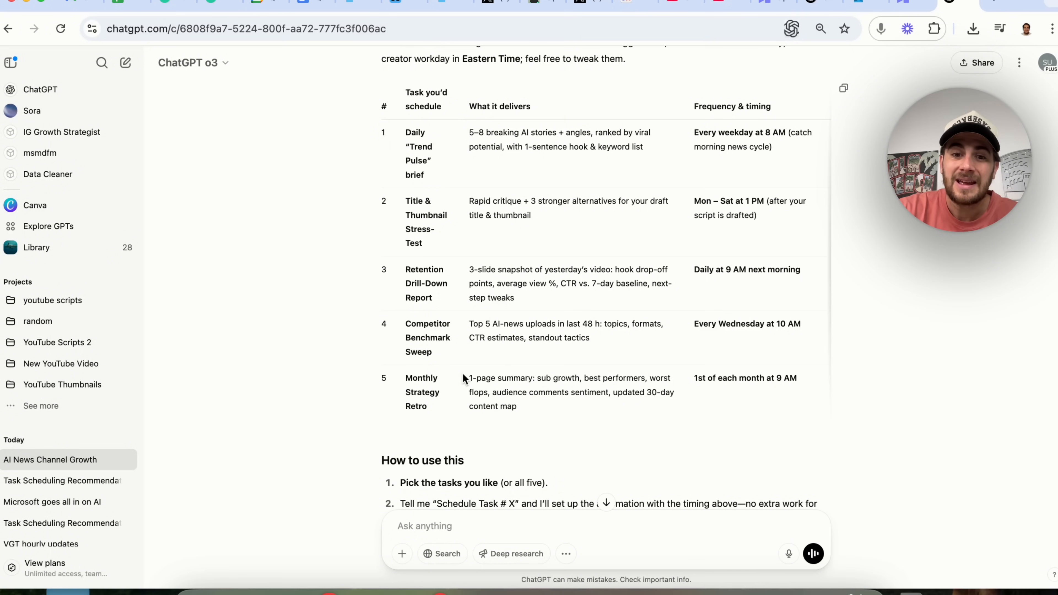
{"action": "left_click_drag", "start_coordinate": [468, 376], "coordinate": [526, 402]}
{"action": "left_click", "coordinate": [554, 402]}
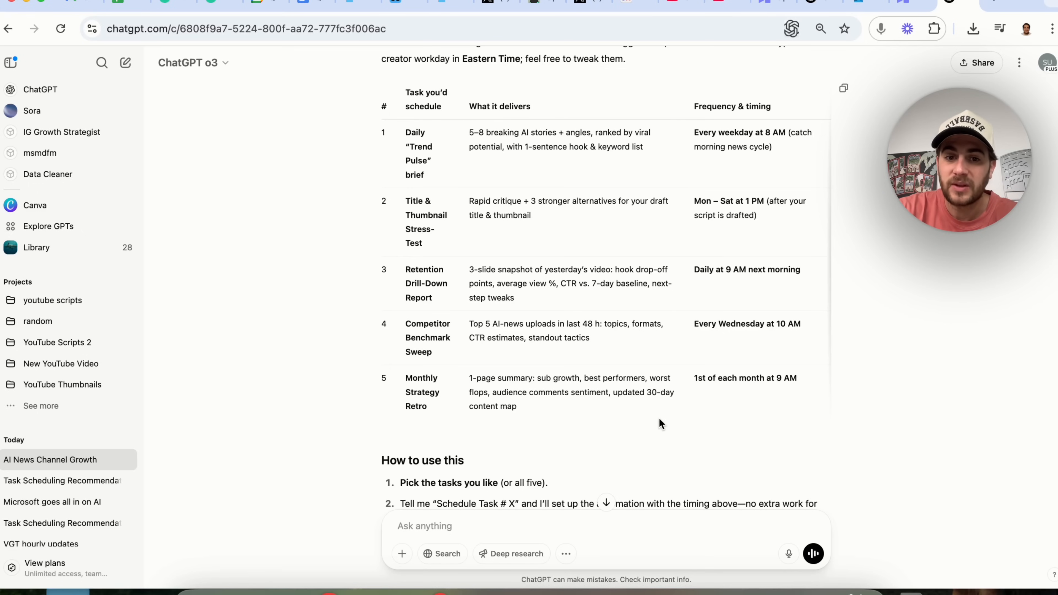
{"action": "scroll", "coordinate": [599, 402], "scroll_direction": "down", "scroll_amount": 3}
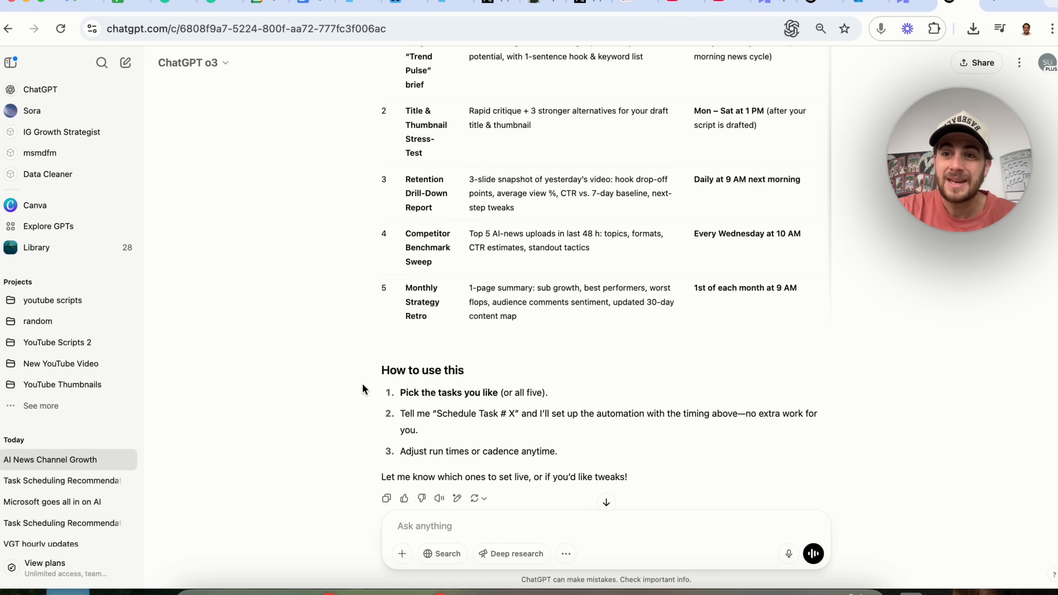
{"action": "left_click_drag", "start_coordinate": [367, 379], "coordinate": [564, 455]}
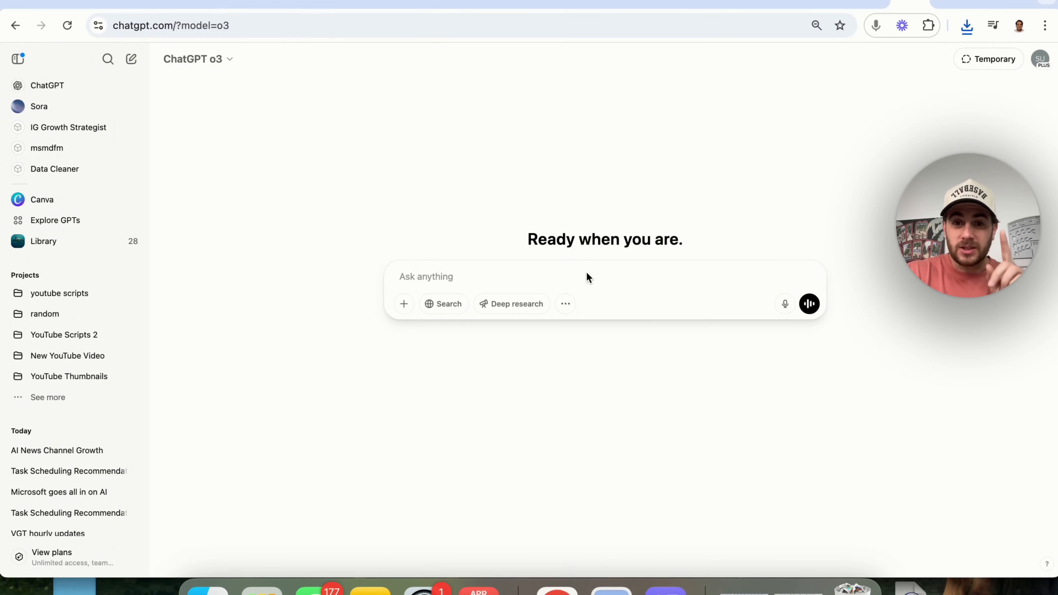
In a new chat, schedule a daily 9am task for 10 lawyer and doctor leads for a Charlotte NC AI automation agency, with phone numbers, briefs and contacts
{"action": "left_click", "coordinate": [565, 277]}
{"action": "type", "text": "I run an AI automation agency in Charlotte NC  I am focused on servicing lawyers and doctors  Can you give me 10 leads that I should reach out to everyday at 9am with their phone number, a short brief about them and who I should contact"}
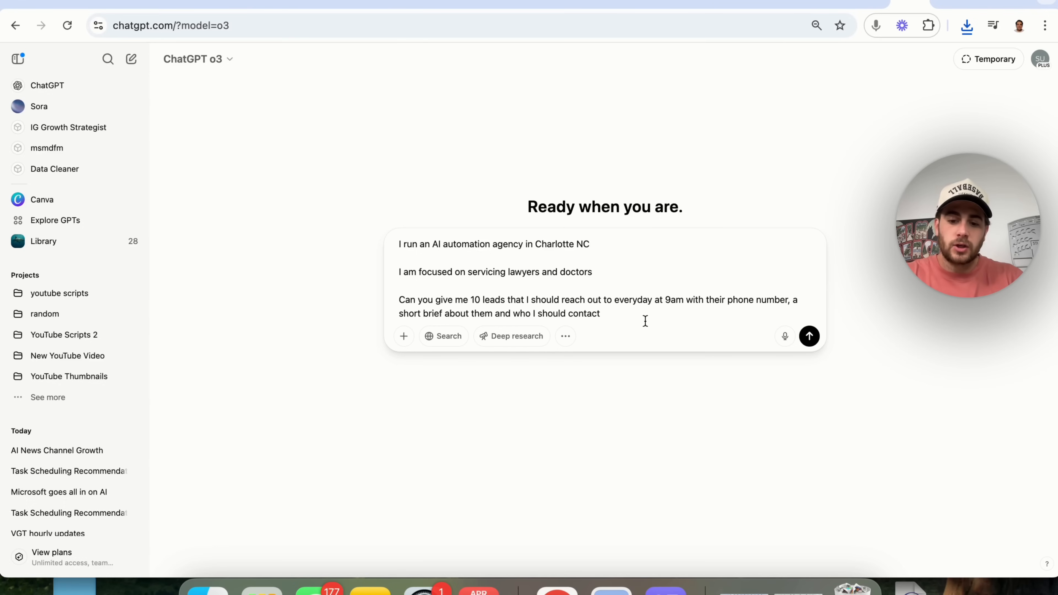
{"action": "type", "text": ". Please schedul"}
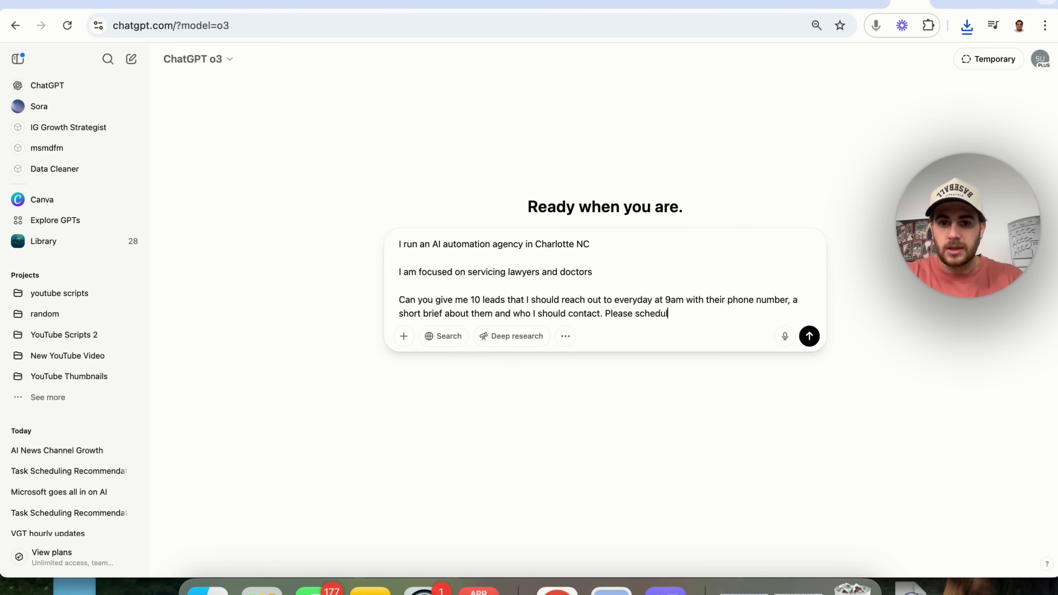
{"action": "type", "text": "e out this task"}
{"action": "key", "text": "Return"}
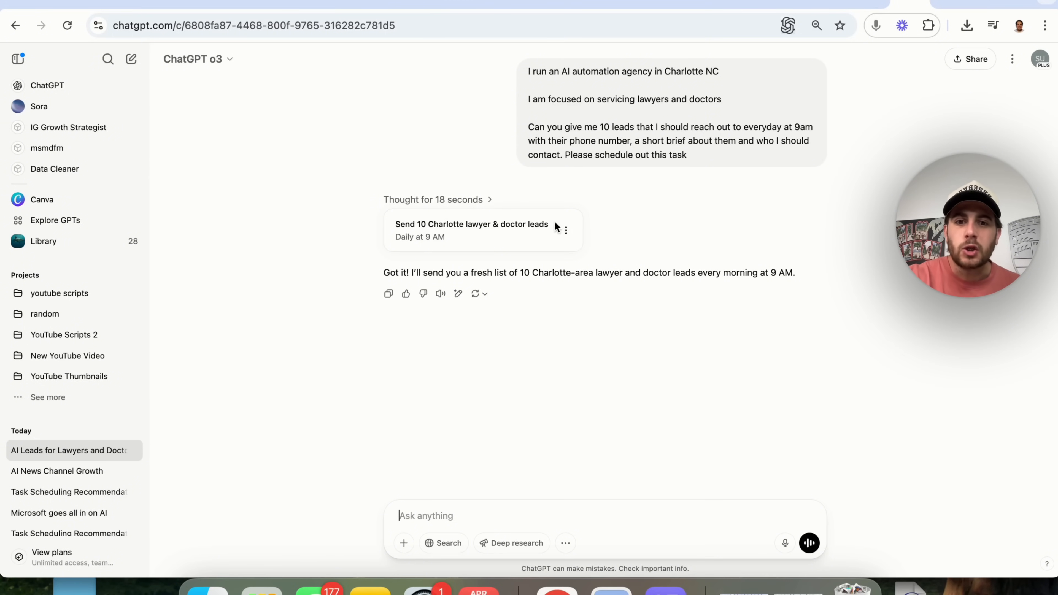
Open the newly scheduled Charlotte leads task for editing and review its instructions and schedule
{"action": "left_click", "coordinate": [566, 230]}
{"action": "left_click", "coordinate": [587, 267]}
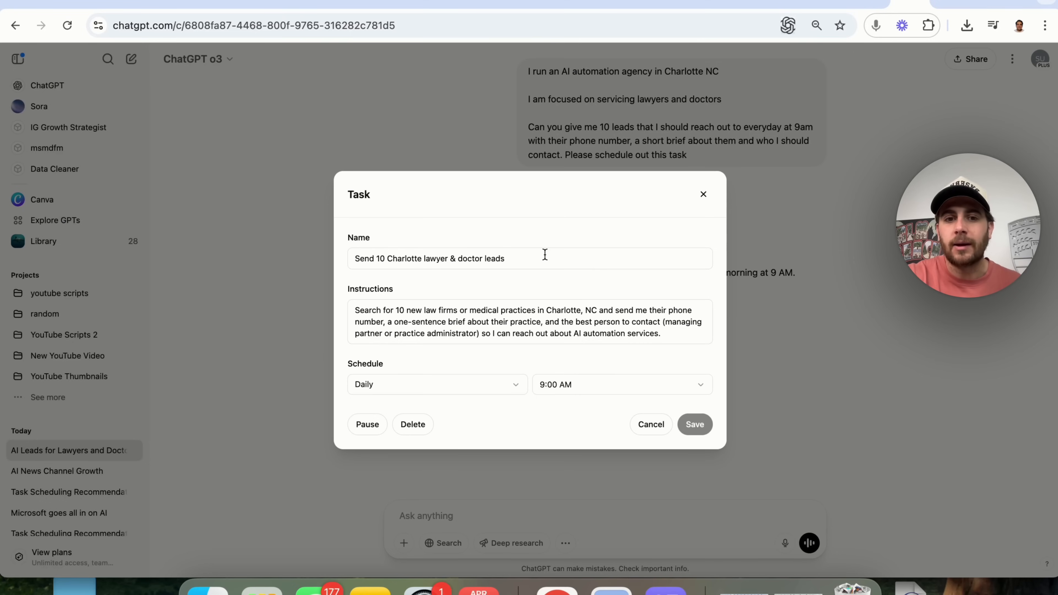
{"action": "triple_click", "coordinate": [540, 325]}
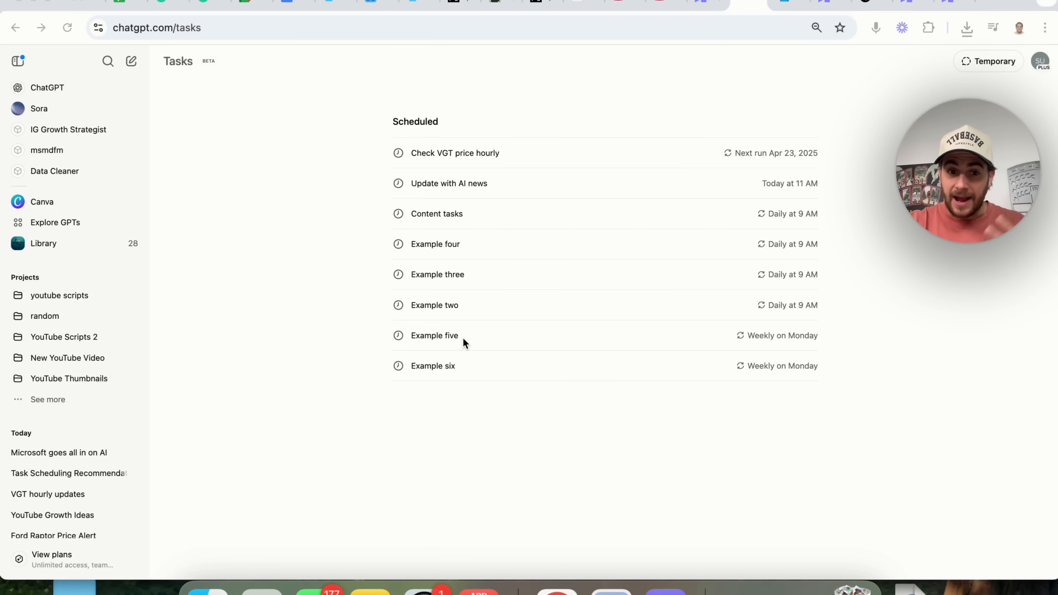
Open the "Example five" task from the scheduled tasks list and examine its Ford Raptor search instructions, especially the mileage limit
{"action": "left_click", "coordinate": [786, 336]}
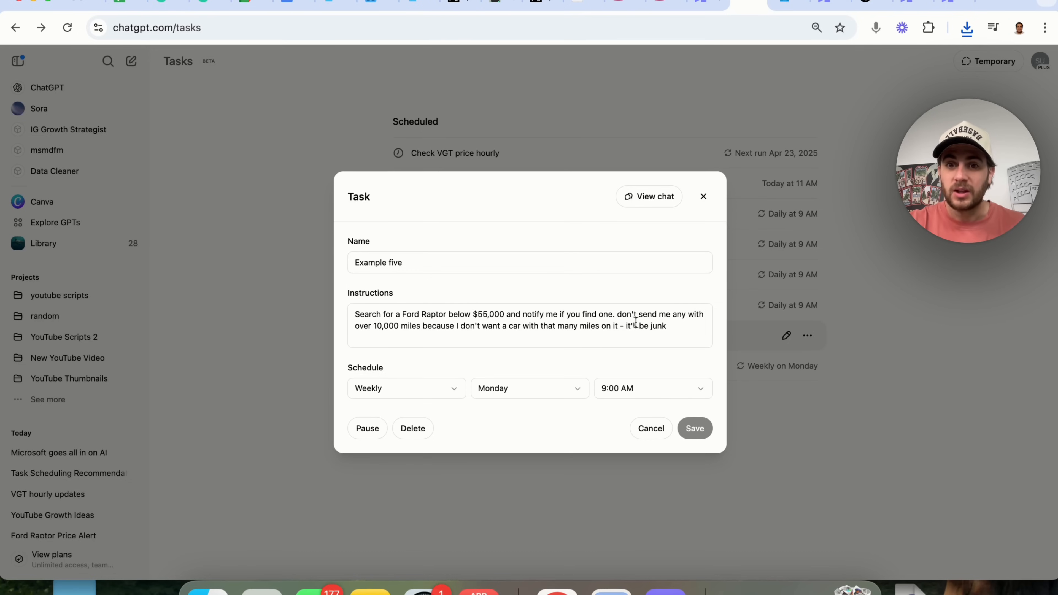
{"action": "left_click_drag", "start_coordinate": [374, 328], "coordinate": [422, 329]}
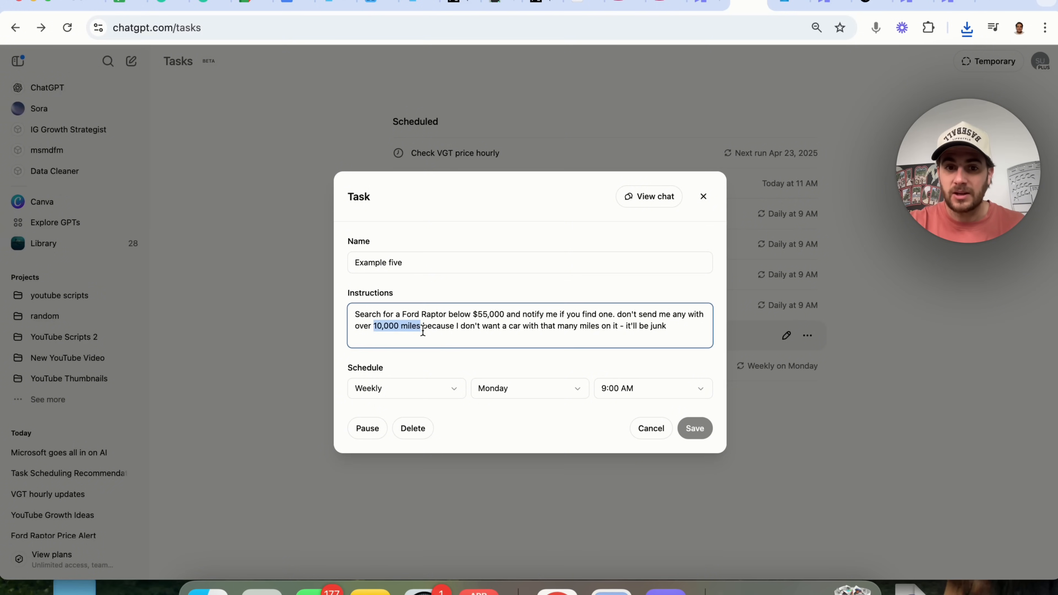
{"action": "left_click", "coordinate": [456, 328]}
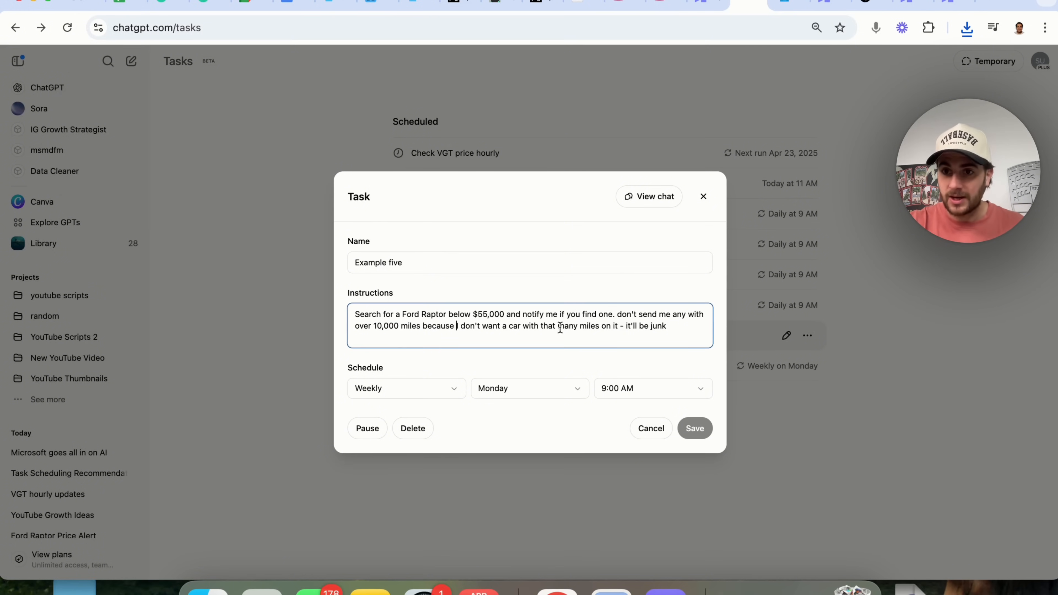